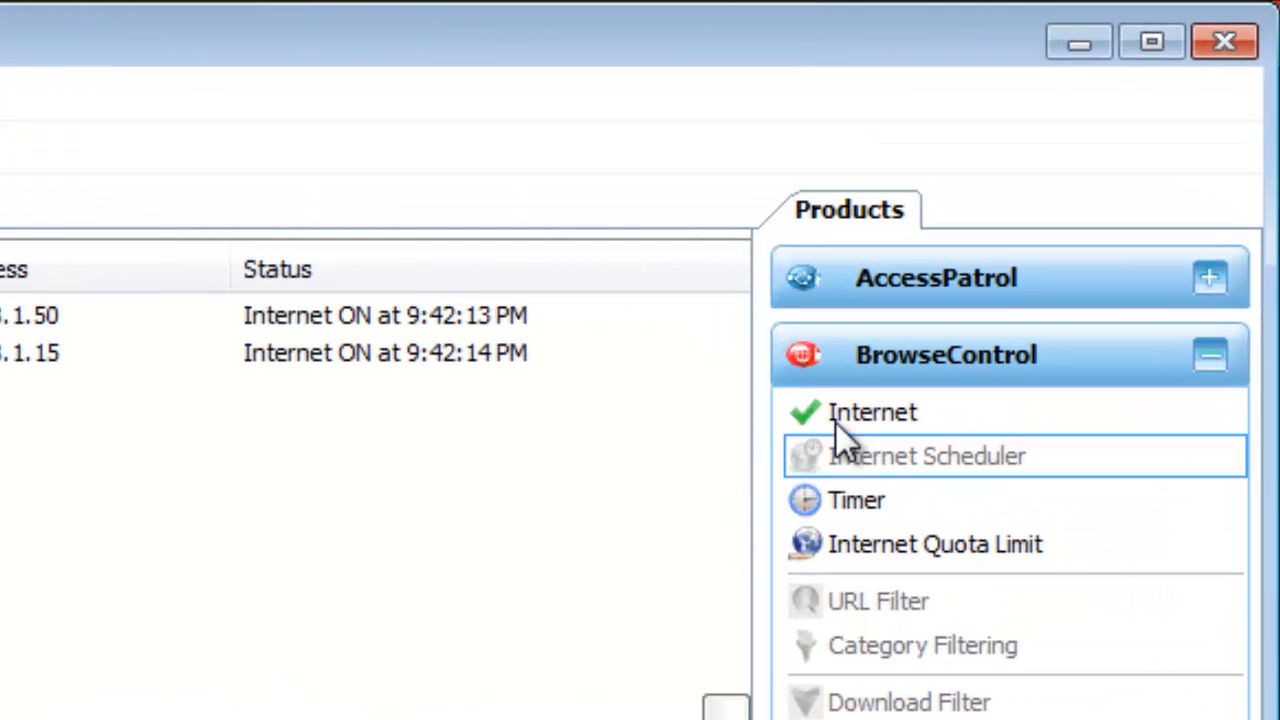
Set Internet access to ON for the Demo group.
click(836, 418)
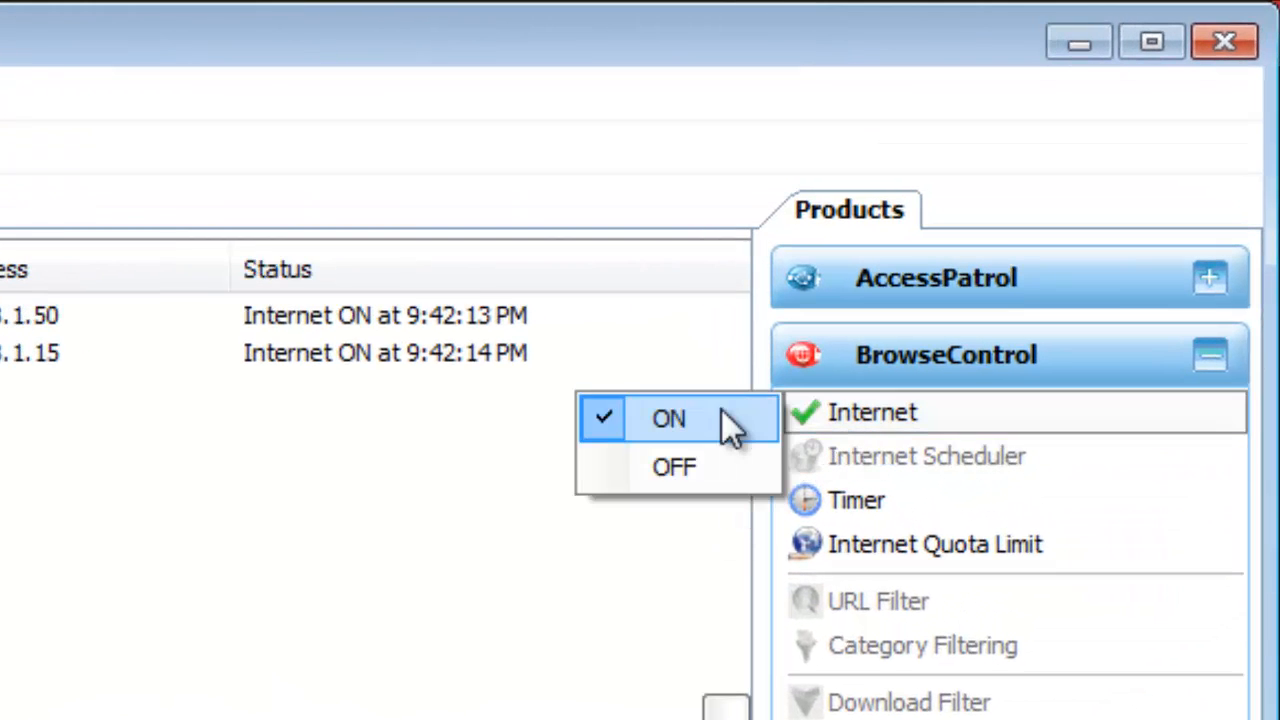
click(721, 412)
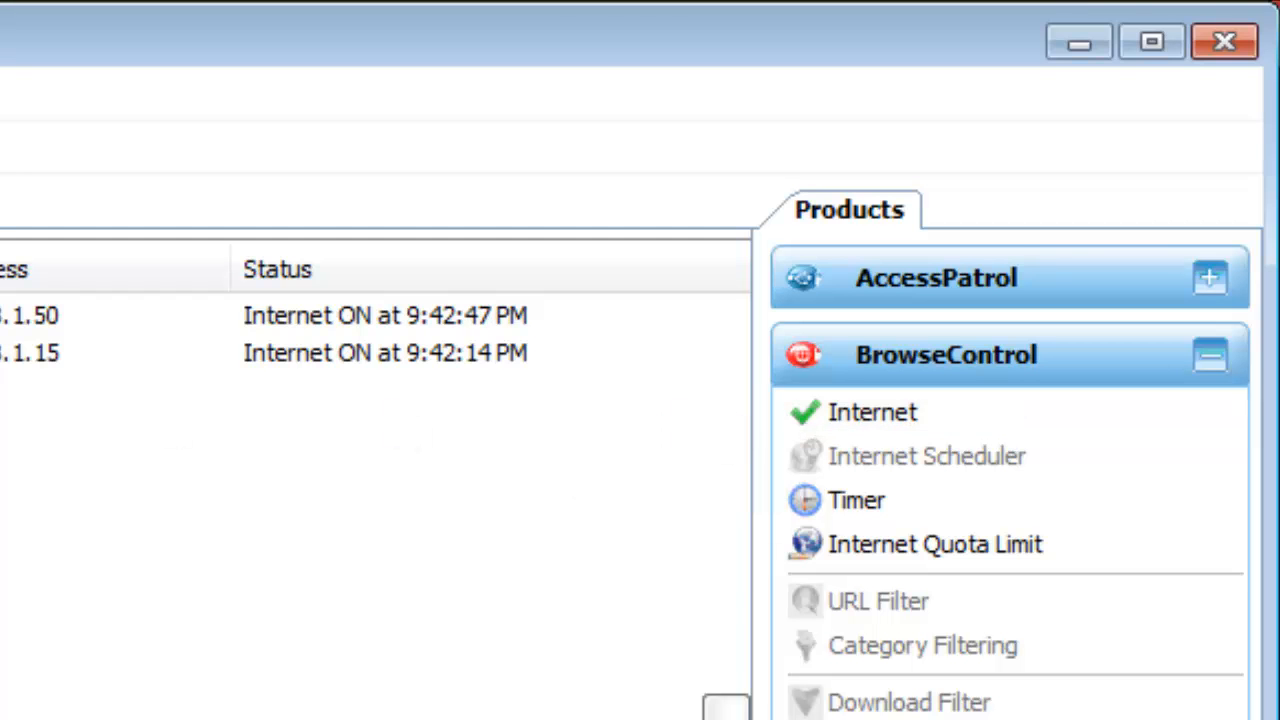
Add facebook.com and espn.go.com to the Demo group's URL Filter list.
click(915, 603)
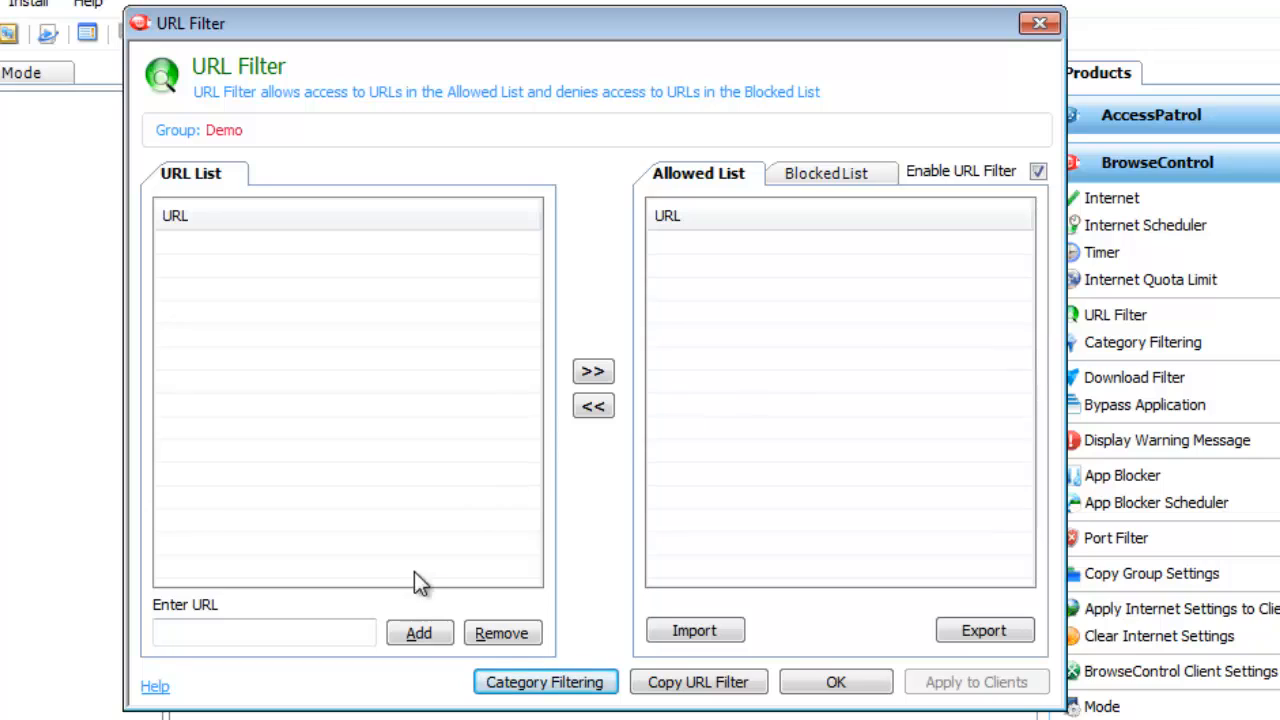
click(350, 632)
text(faceb)
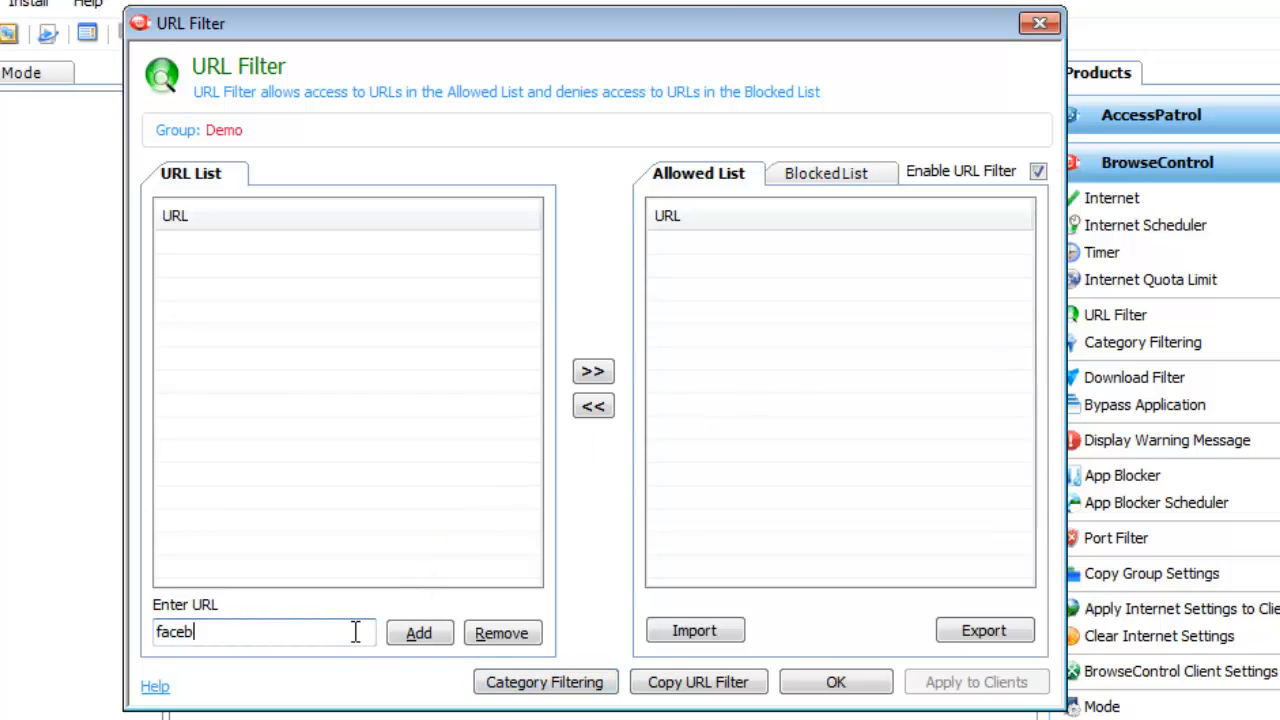
text(ook.com)
key(Return)
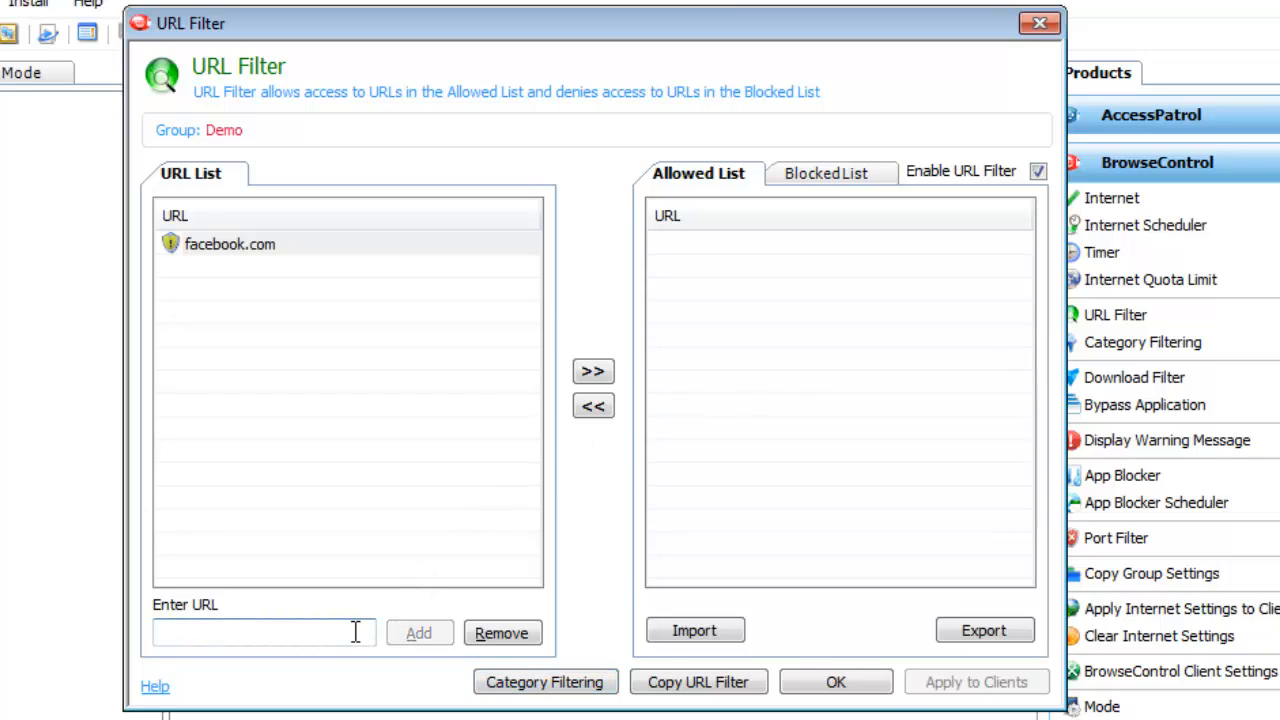
text(espn.go.com)
key(Return)
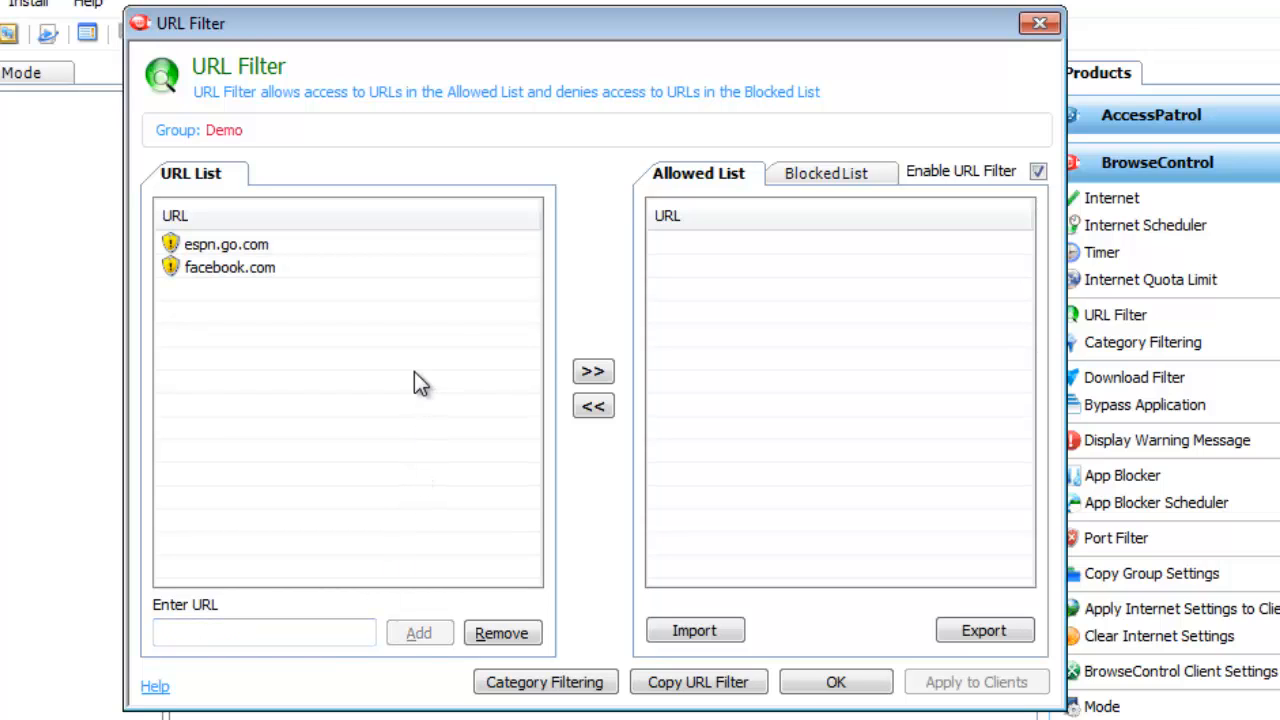
Move espn.go.com and facebook.com to the Blocked List, apply the filter to clients and close it.
drag(414, 374, 380, 228)
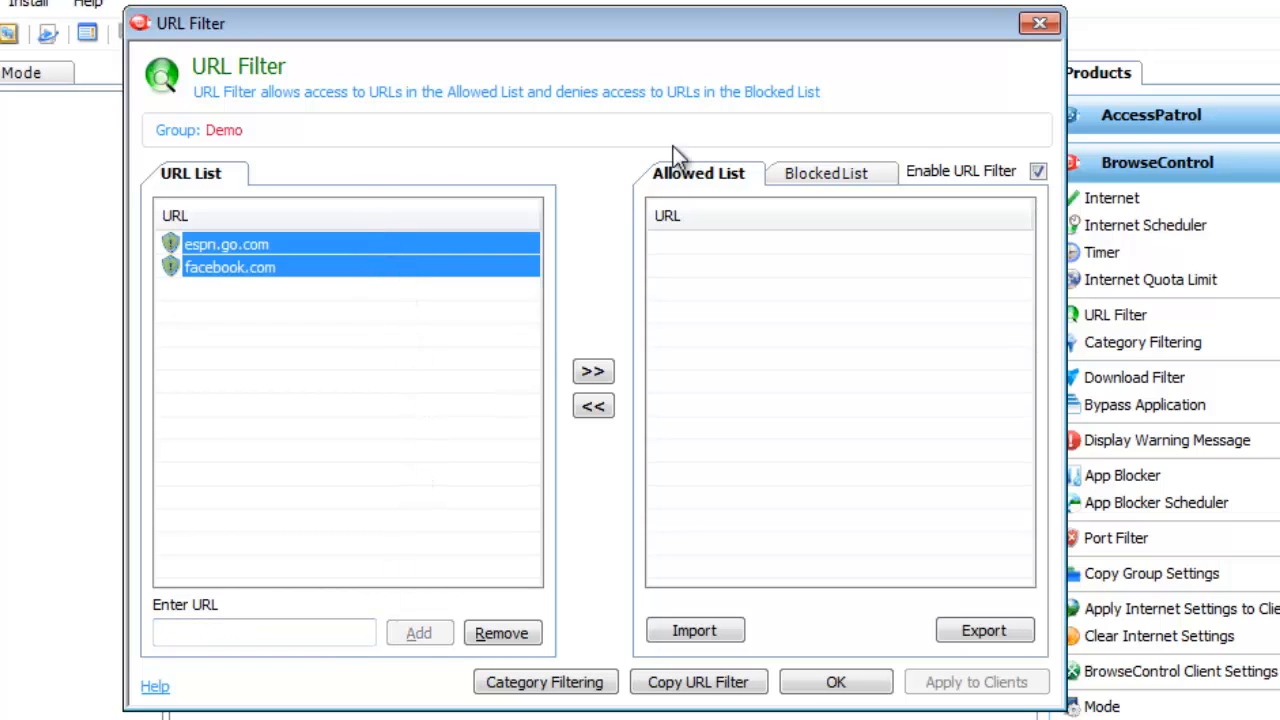
click(823, 177)
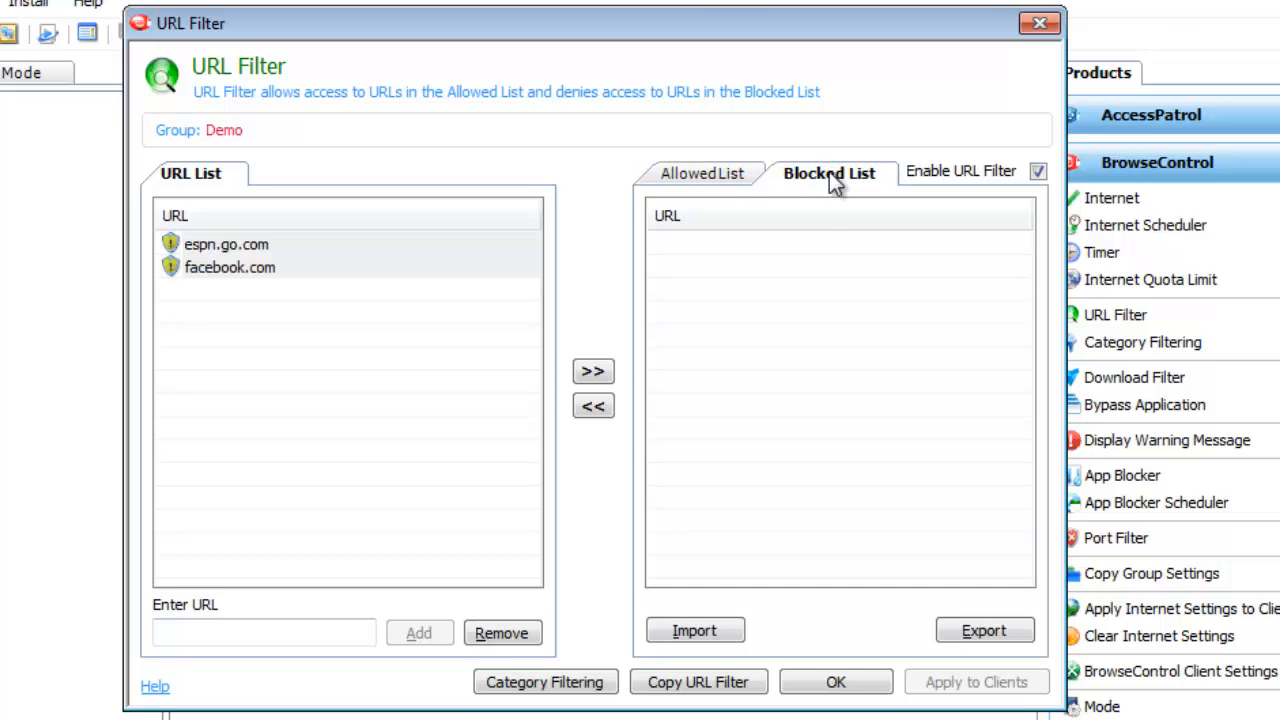
click(594, 372)
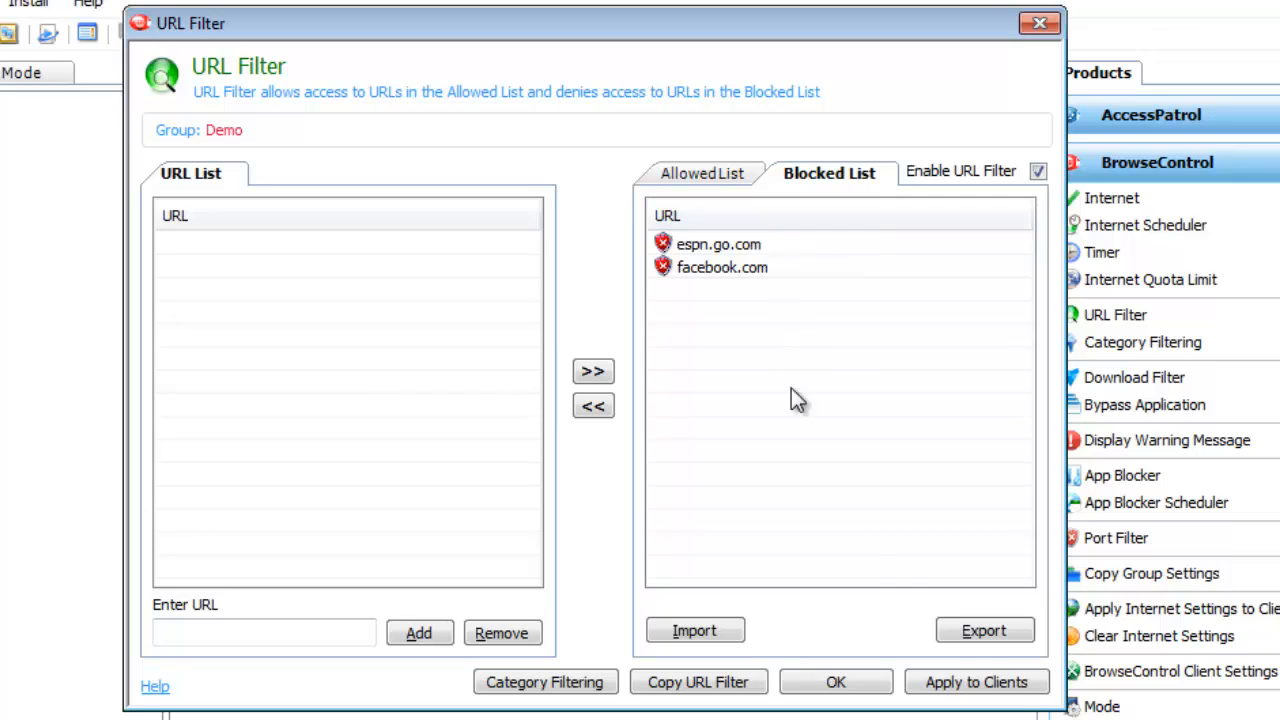
click(968, 688)
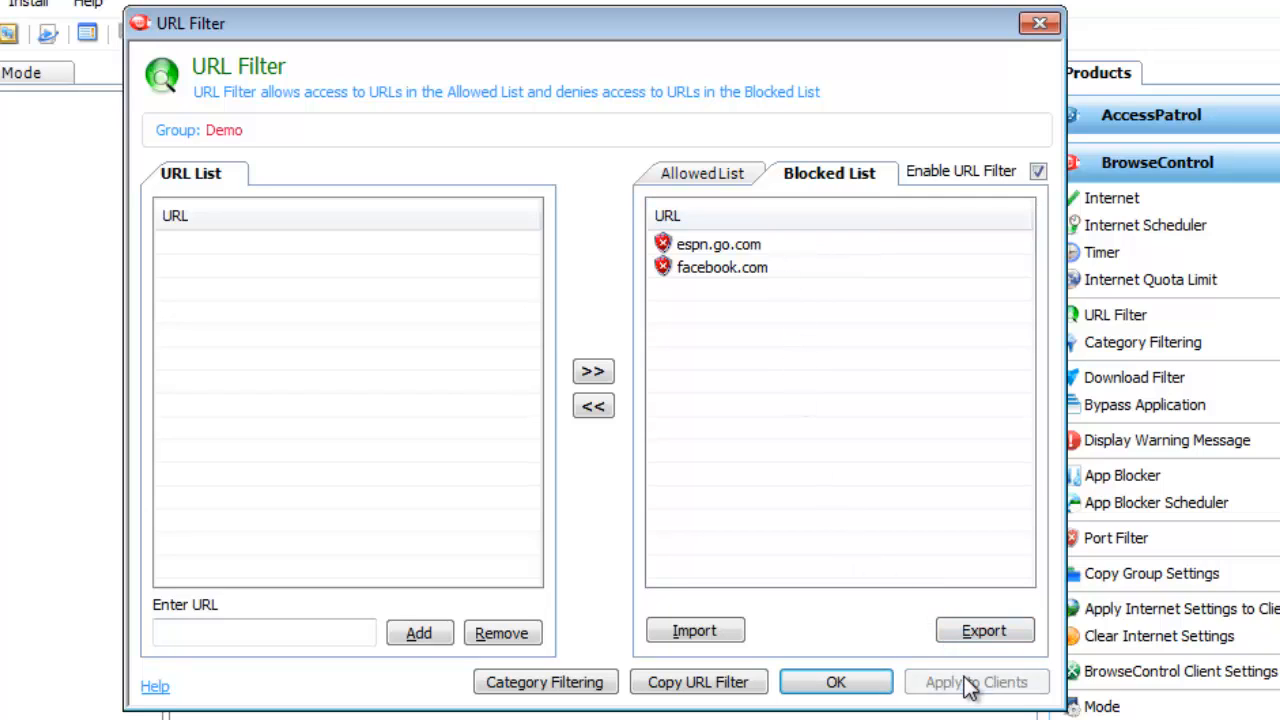
click(872, 683)
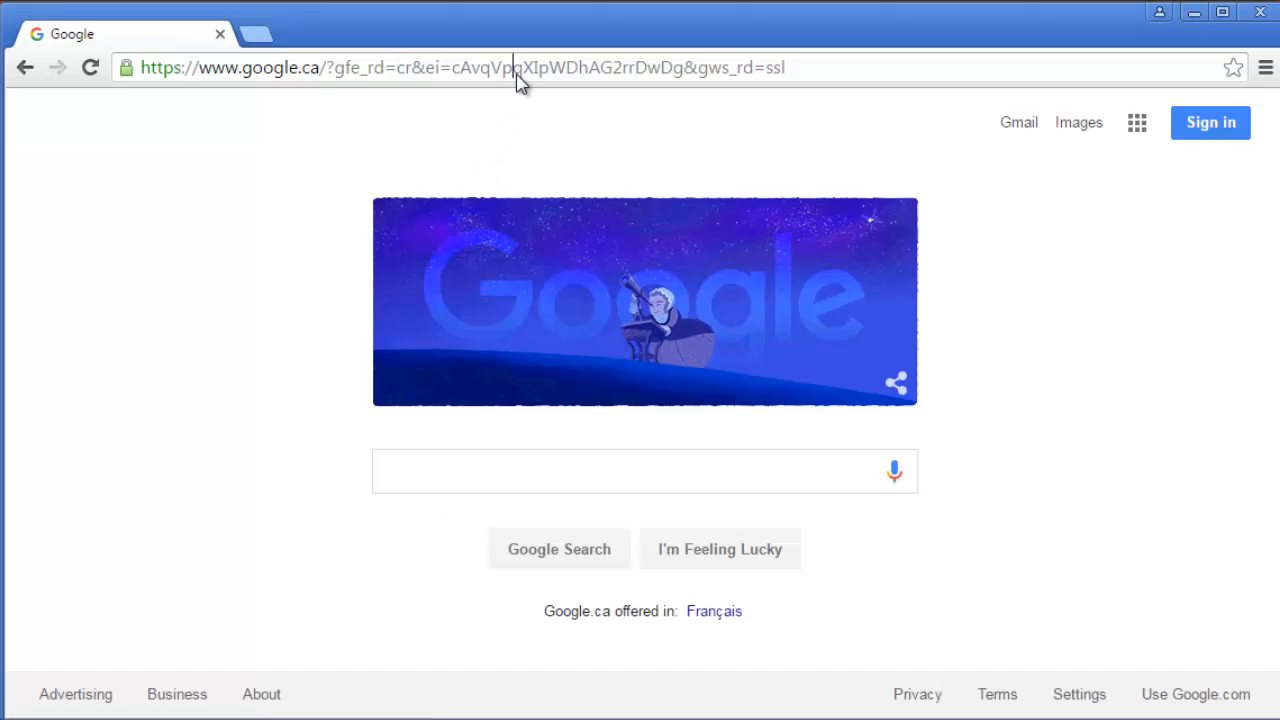
Switch to the Chrome browser and go to espn.go.com to test the block.
click(517, 70)
text(espn.)
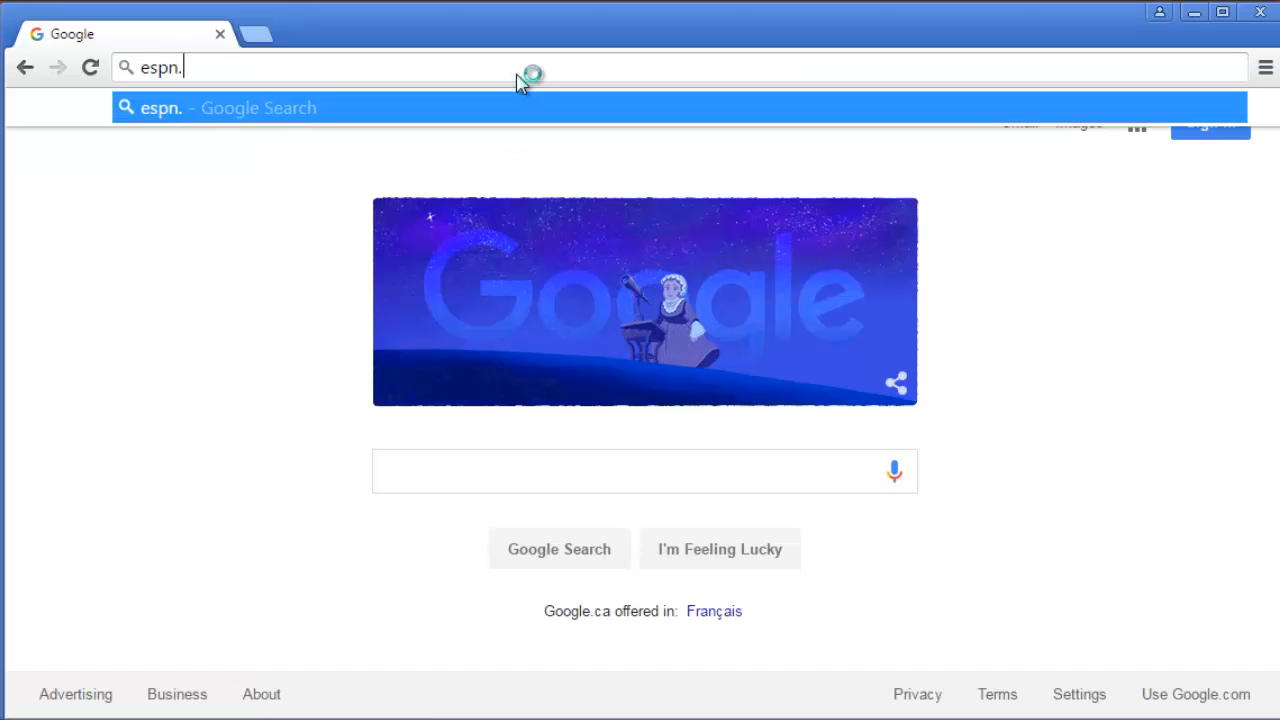
text(go.com)
key(Return)
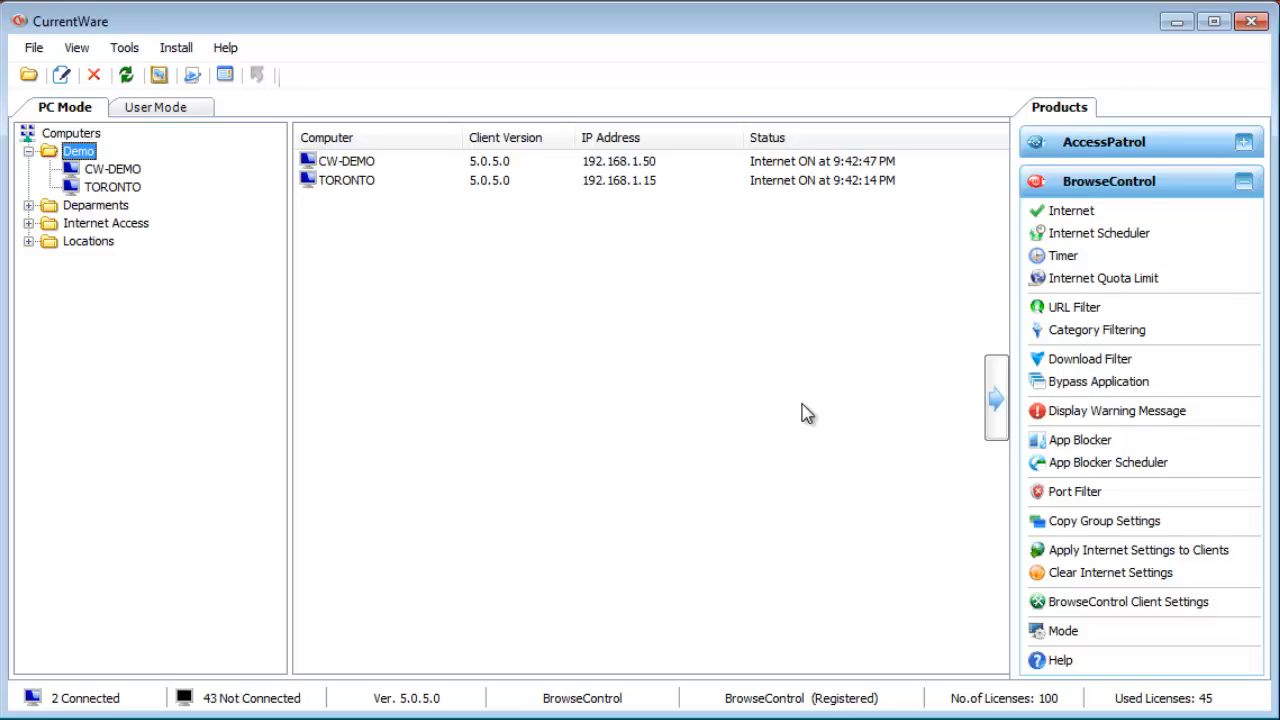
Return to the CurrentWare console and add currentware.com and browsecontrol.com to the Demo group's URL Filter list.
click(1058, 318)
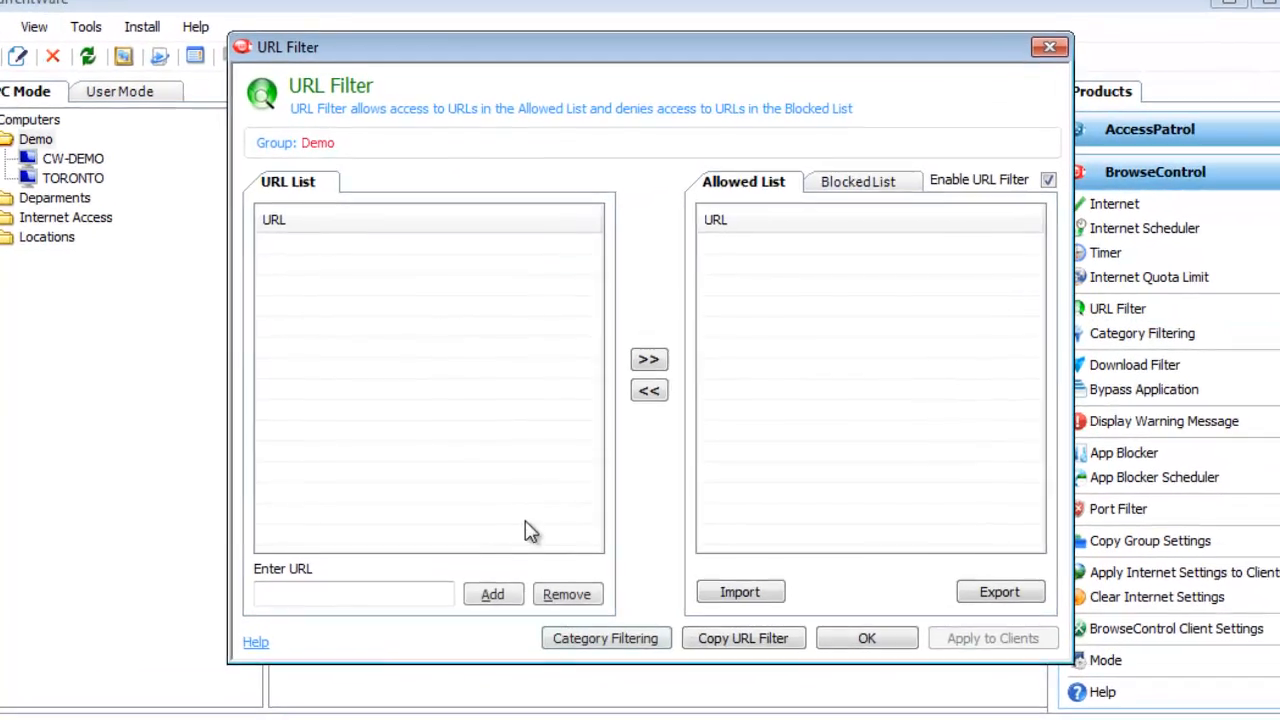
text(curre)
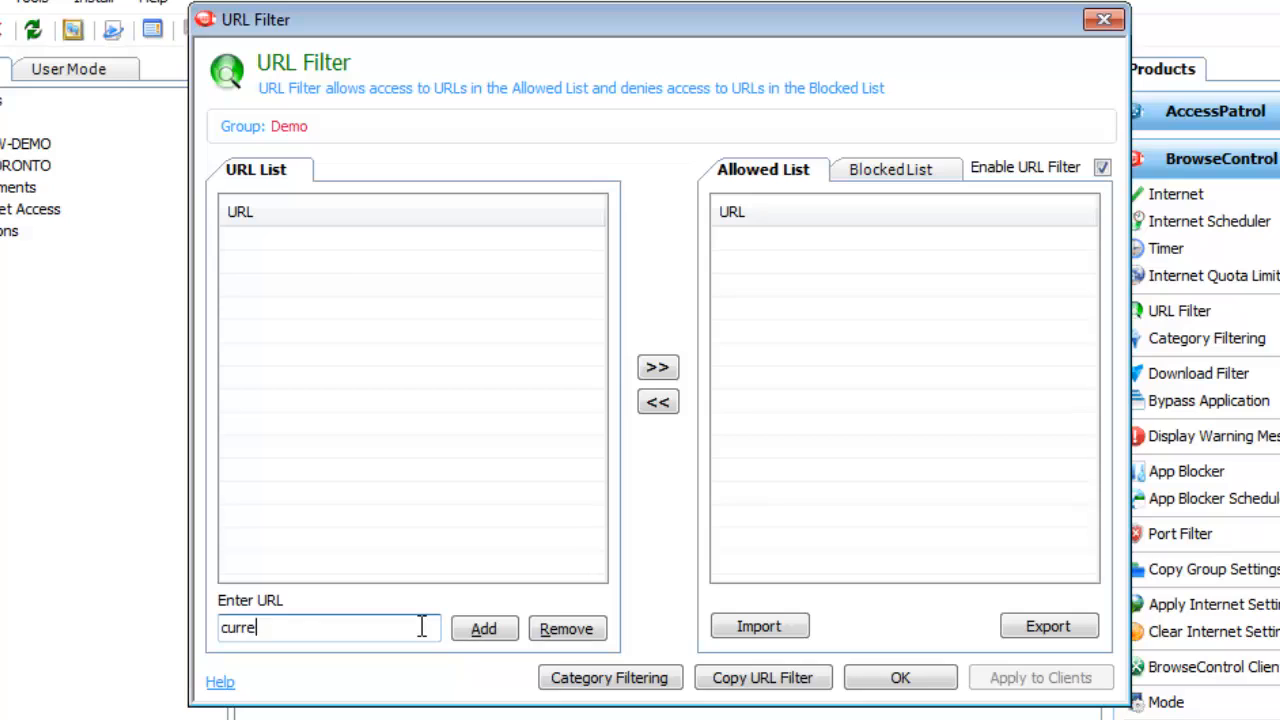
text(ntware.com)
key(Return)
text(br)
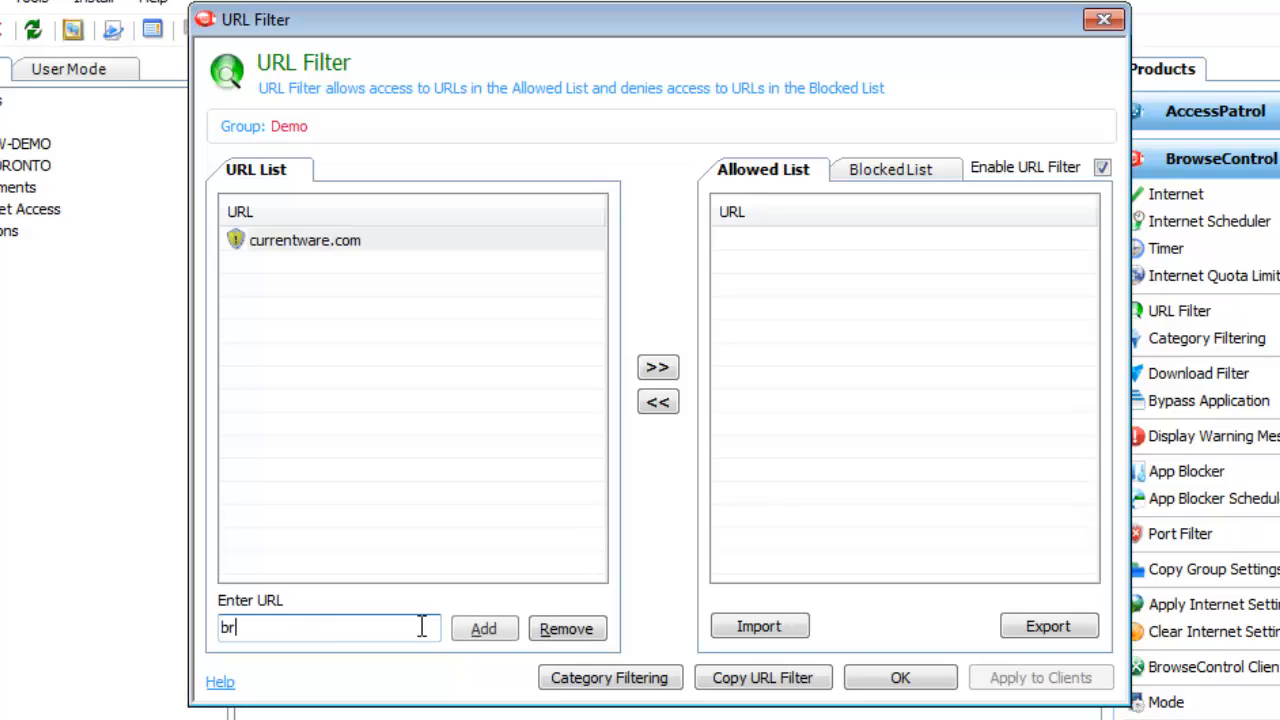
text(owsecontrol.com)
key(Return)
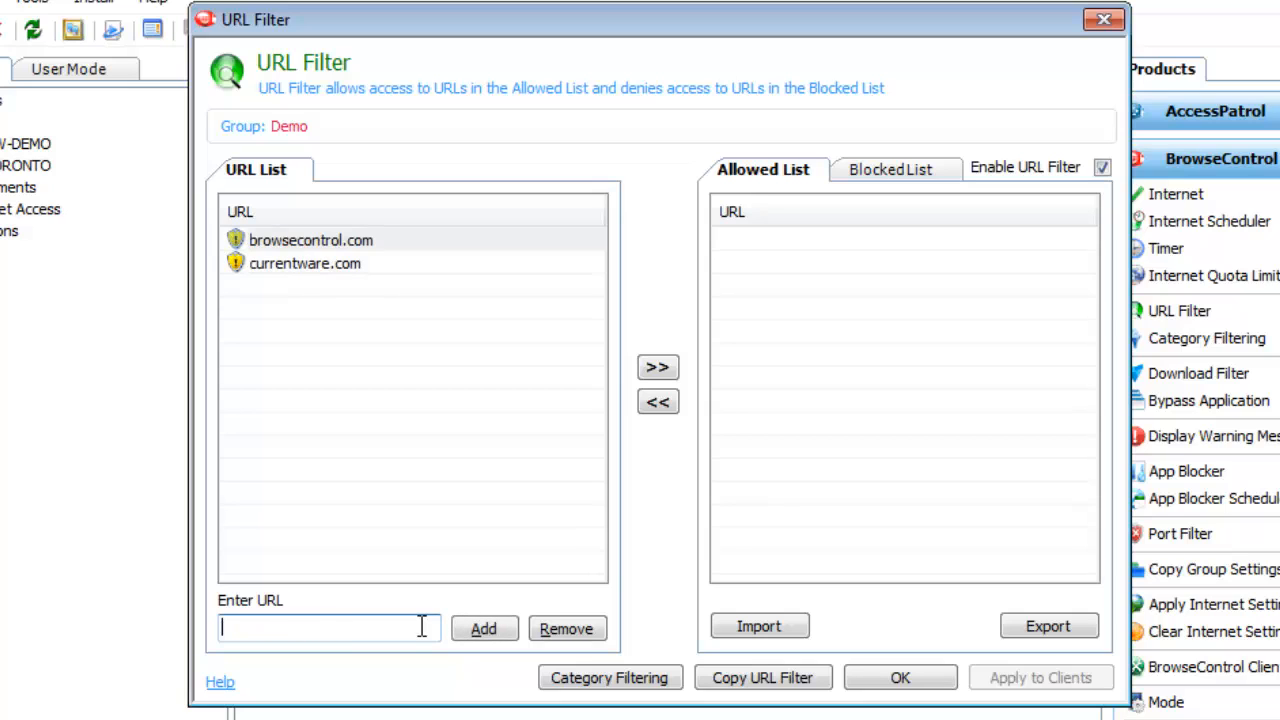
Move browsecontrol.com and currentware.com to the Allowed List and apply the filter to clients.
click(524, 369)
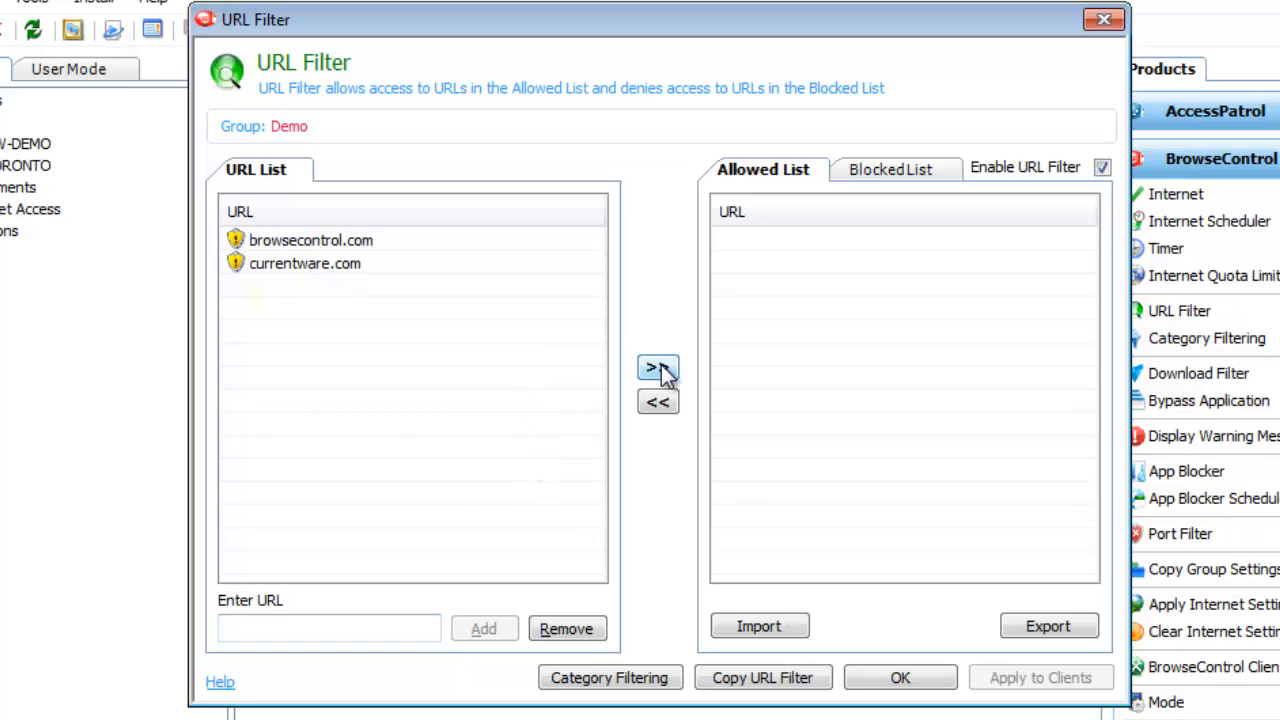
drag(560, 280, 520, 218)
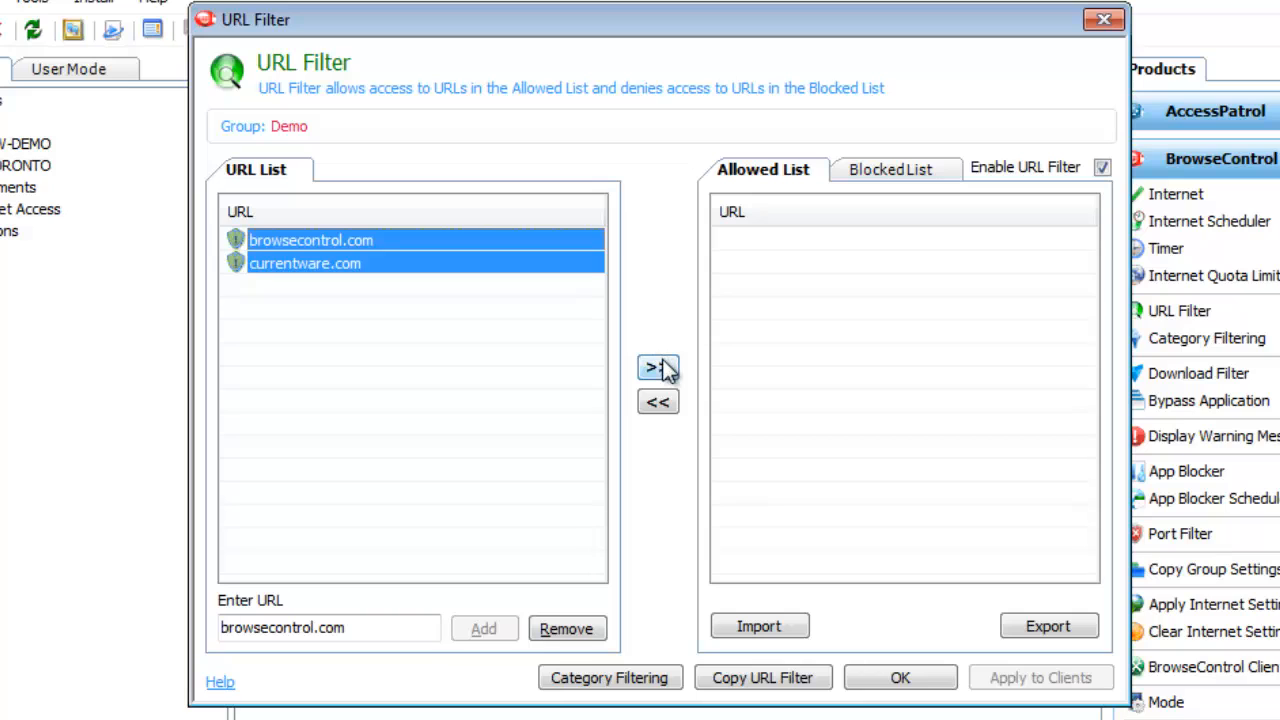
click(665, 369)
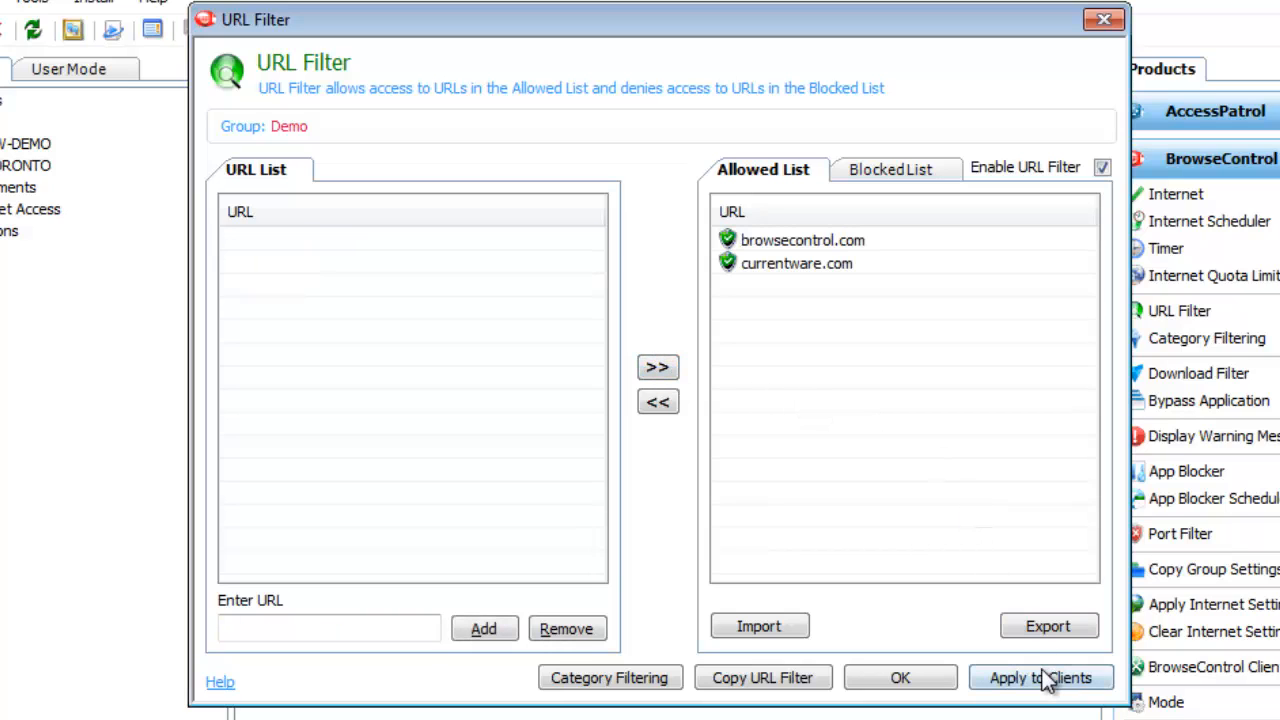
click(1046, 680)
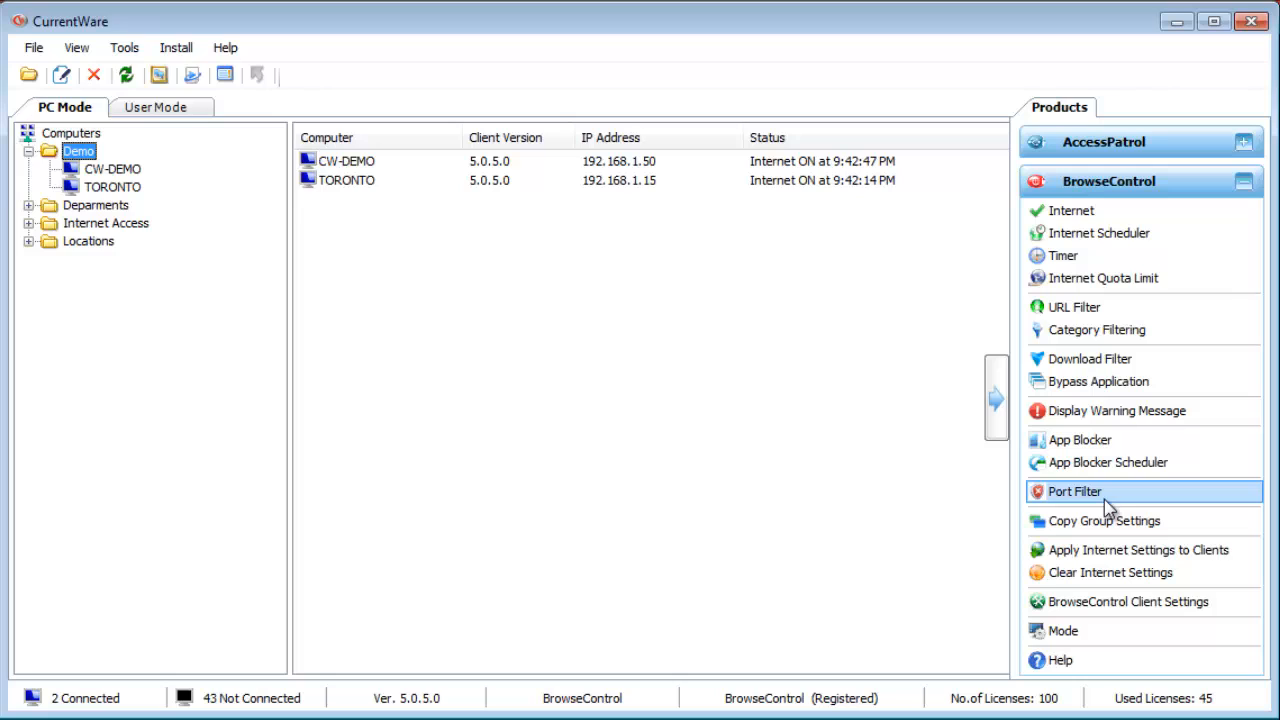
In the Demo group's Download Filter, set the Audio permission to Always Blocked and the Video permission to None.
click(1110, 368)
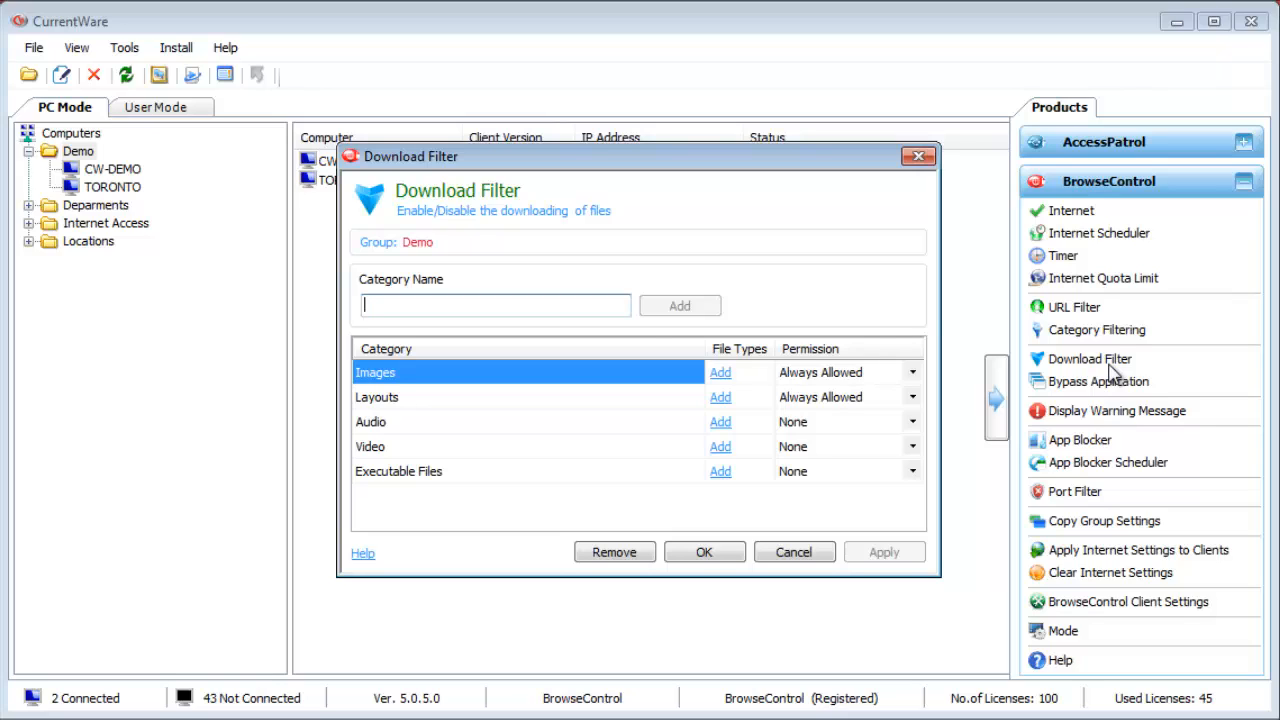
click(623, 428)
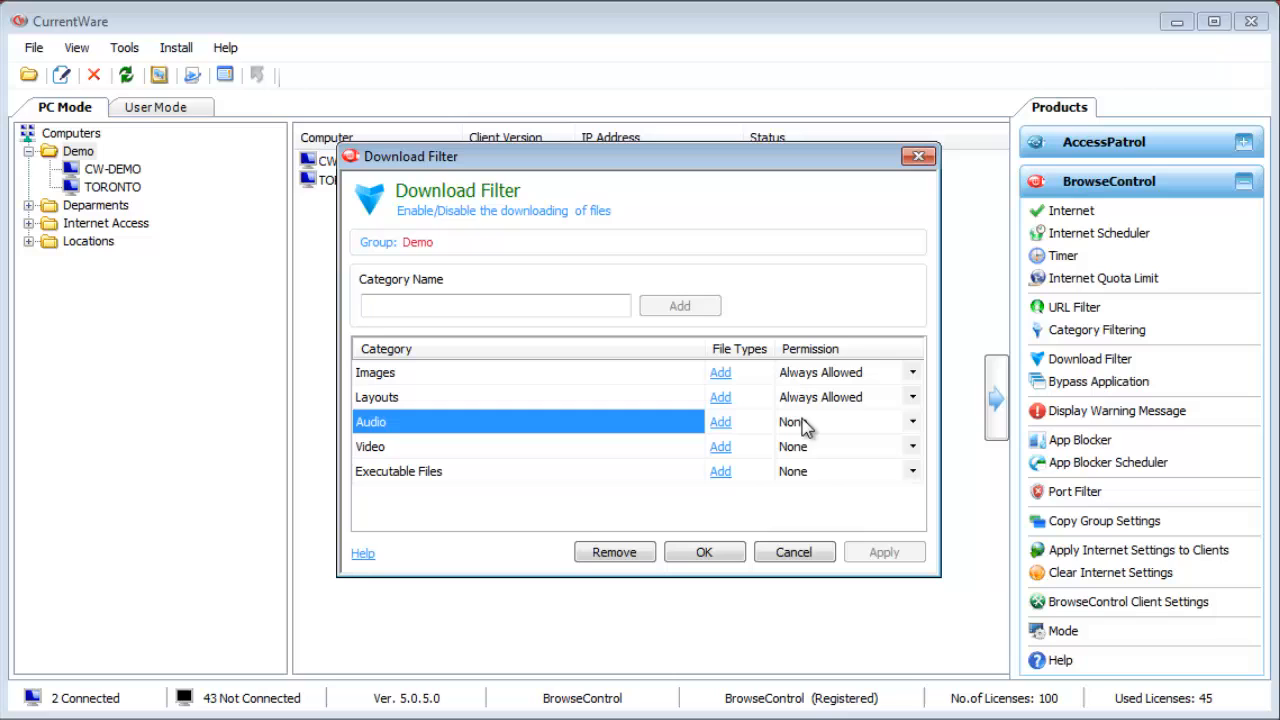
click(907, 424)
click(910, 423)
click(900, 452)
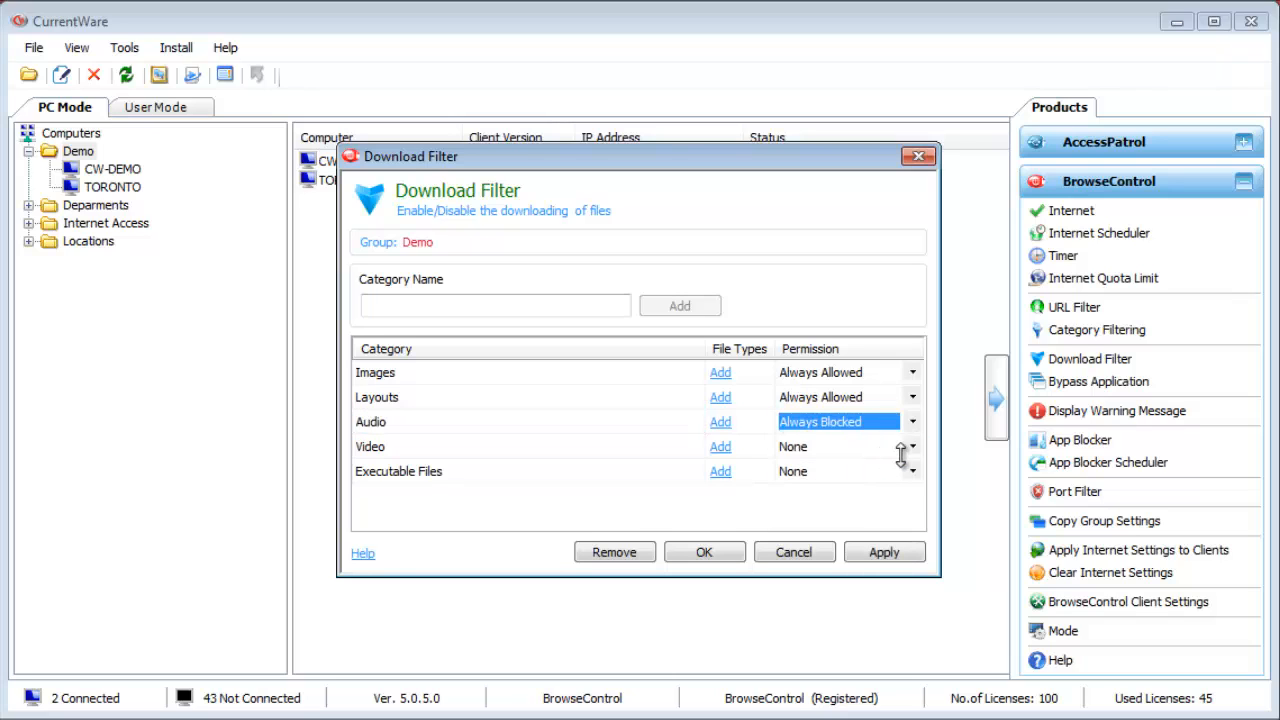
click(910, 448)
click(912, 448)
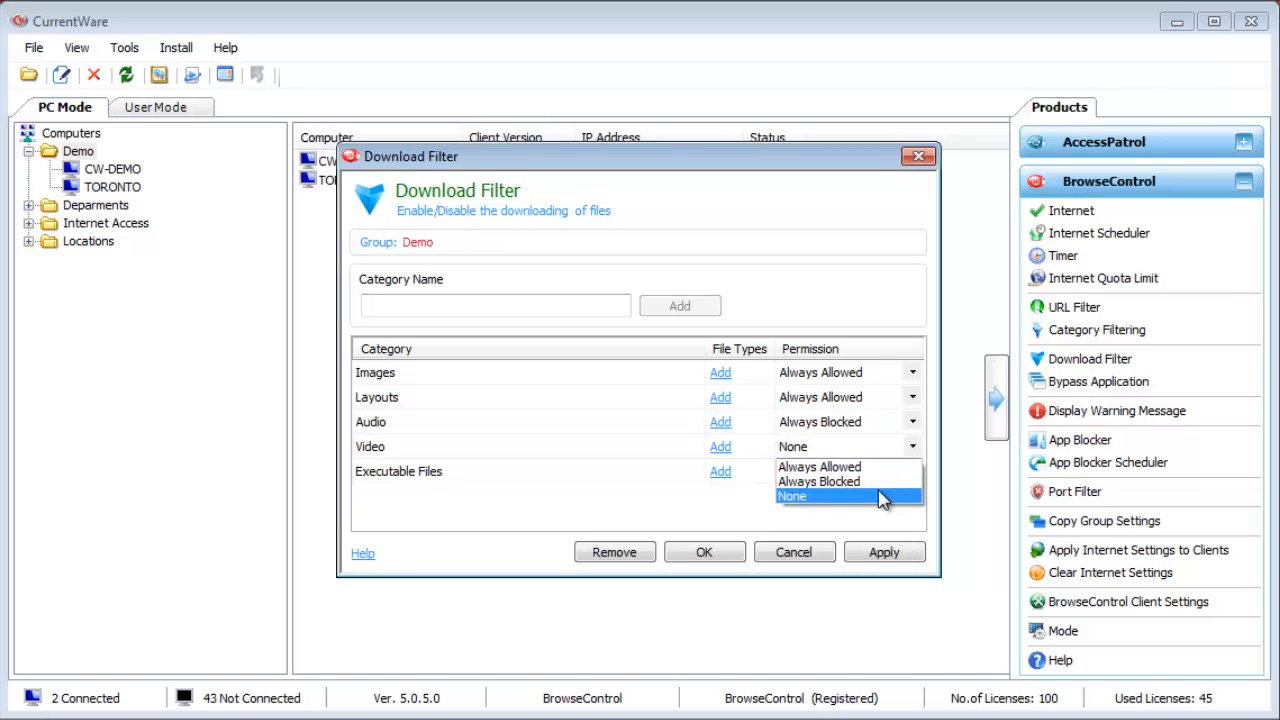
click(882, 497)
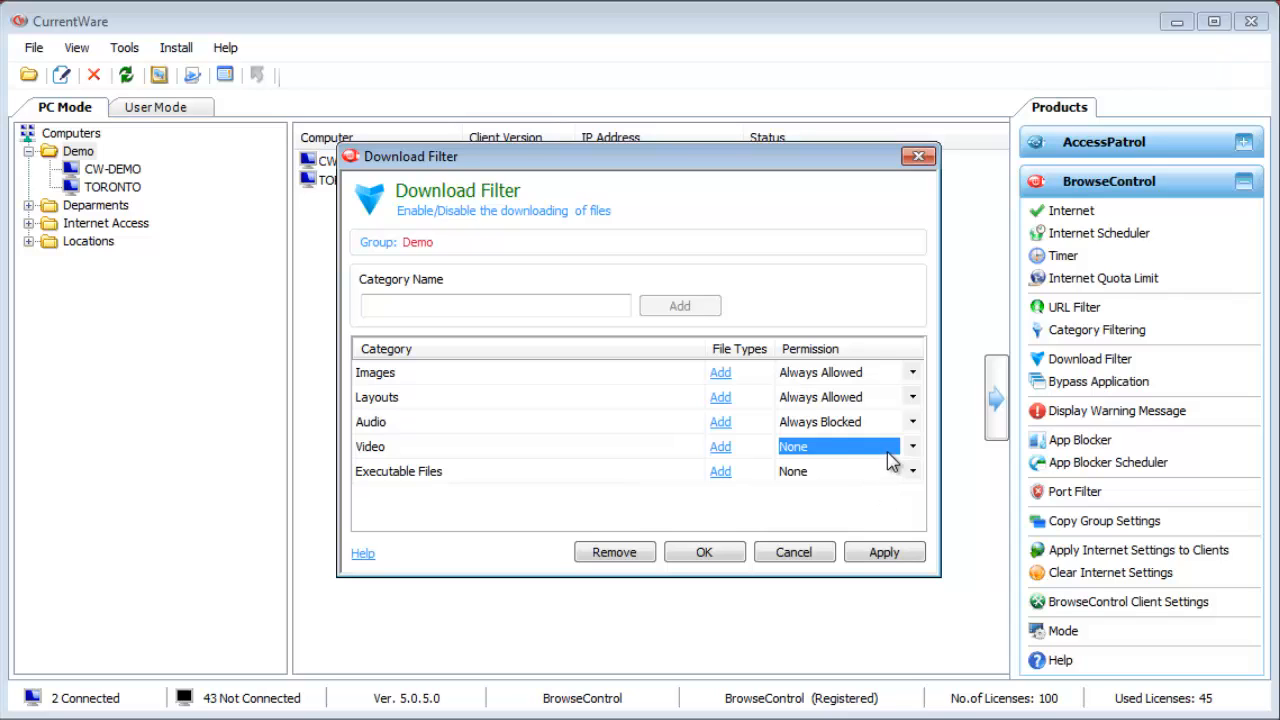
Review the file extensions listed for the Audio download category, and close the list.
click(721, 423)
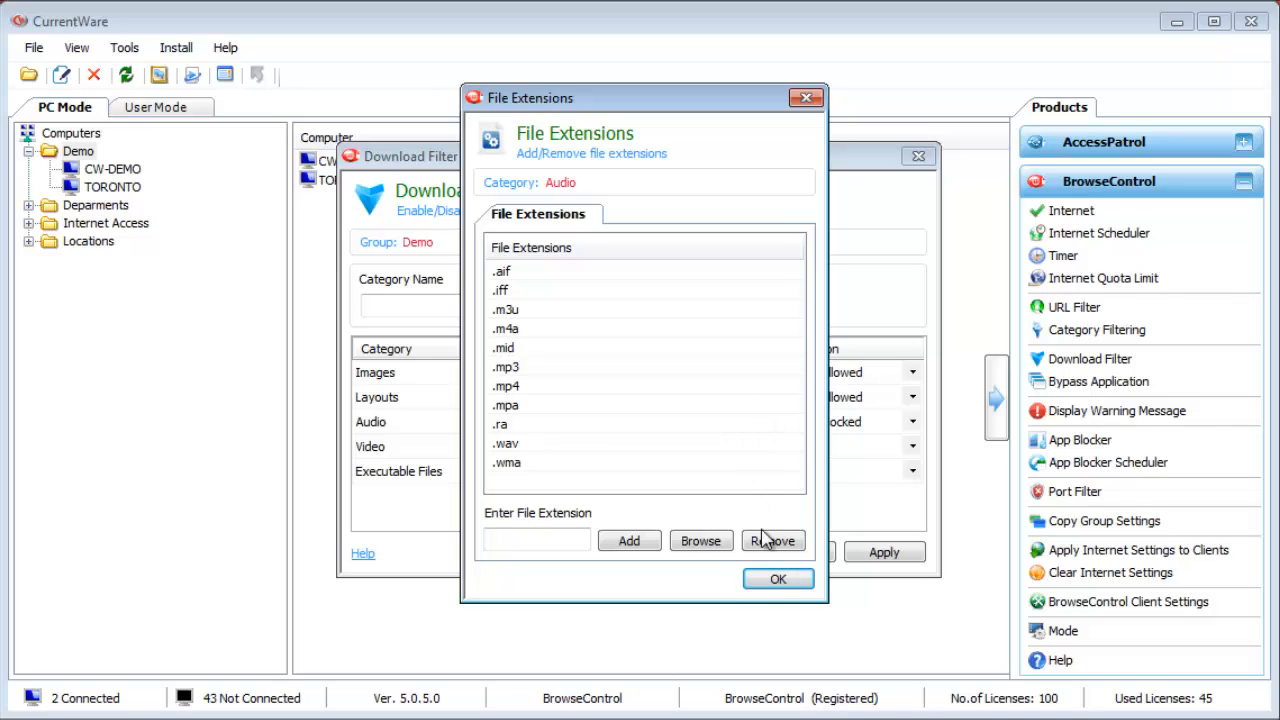
click(773, 582)
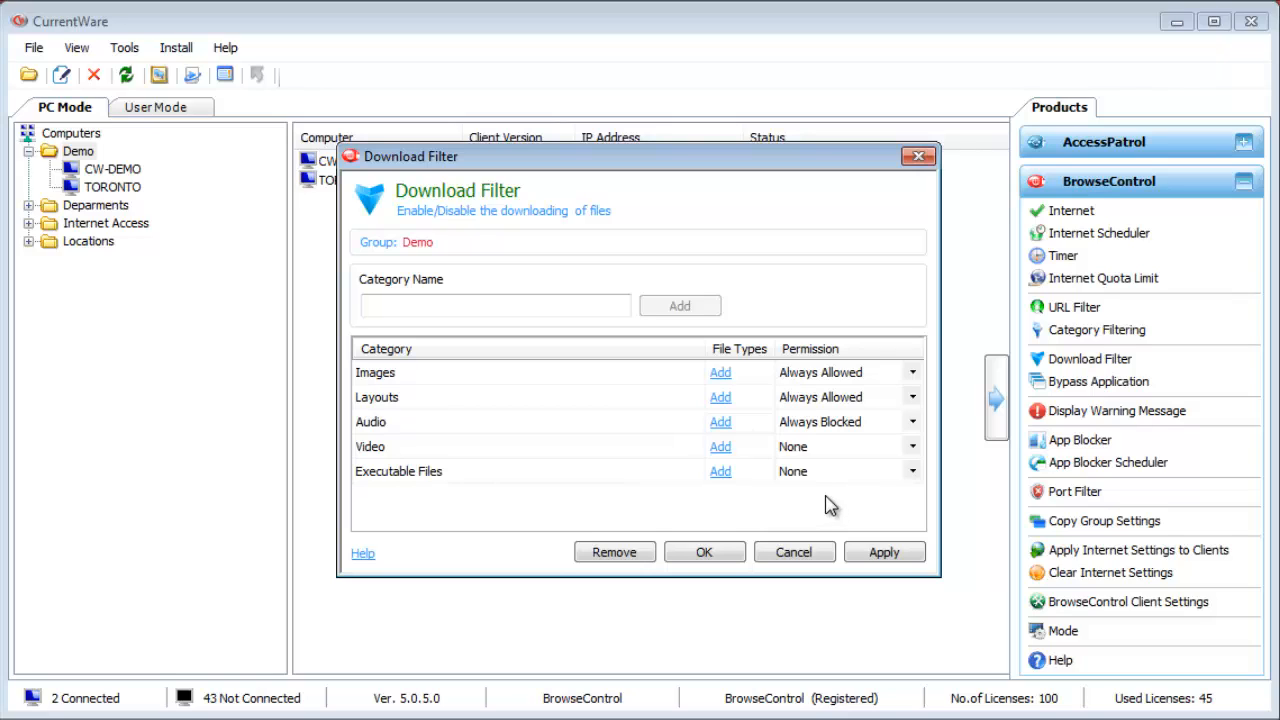
Set the Executable Files download permission to Always Blocked and apply the Download Filter.
click(914, 473)
click(914, 473)
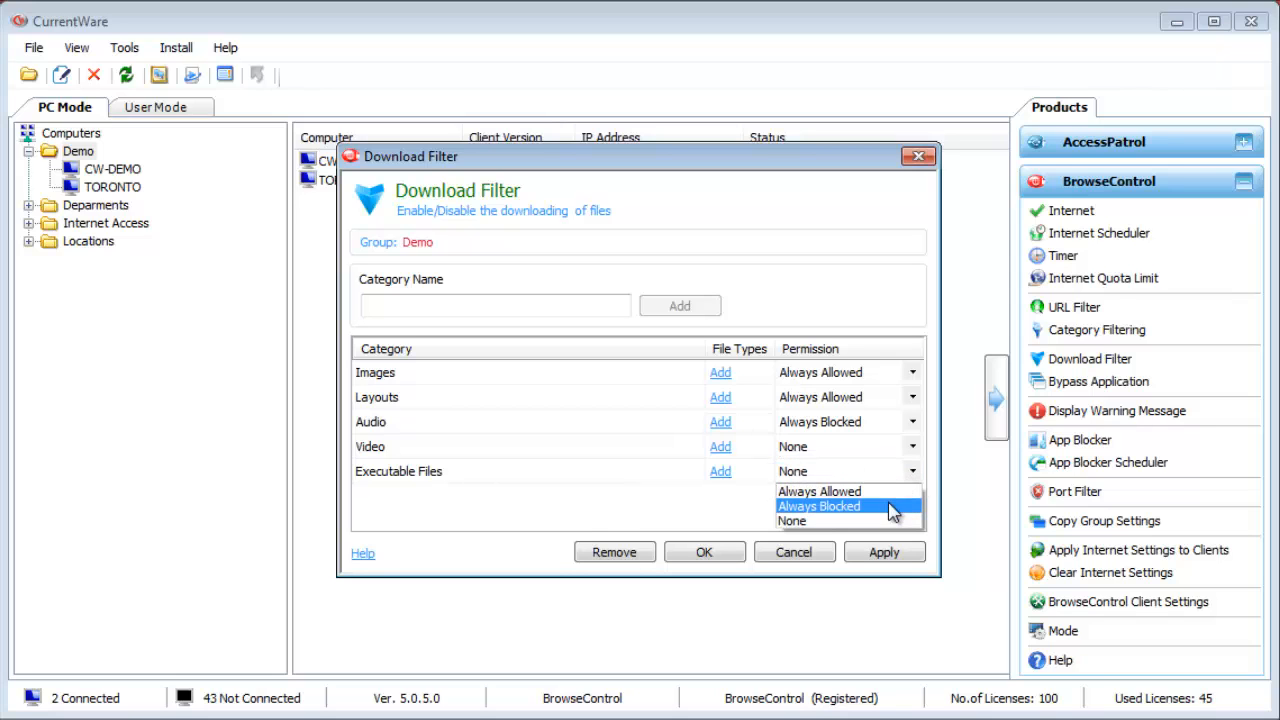
click(893, 507)
click(903, 561)
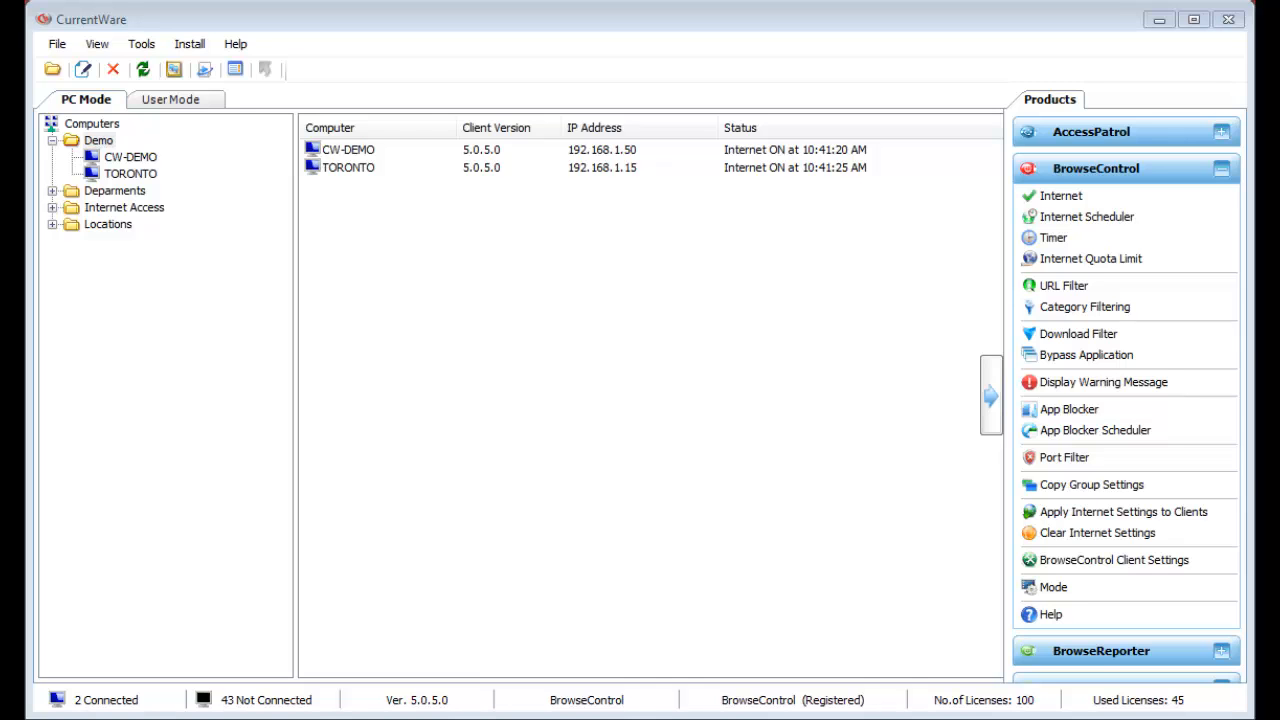
Add utorrent.exe to the Demo group's Blocked Application List in App Blocker and apply the change.
click(1035, 409)
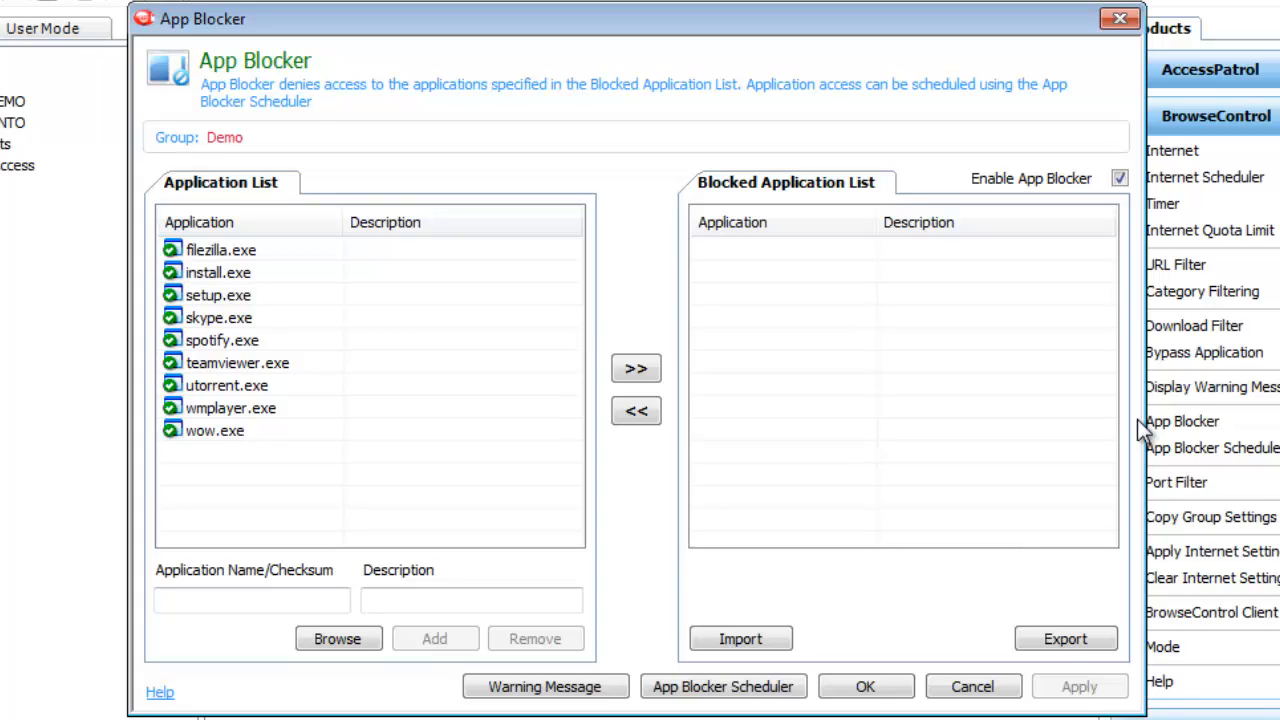
double_click(274, 391)
click(1062, 688)
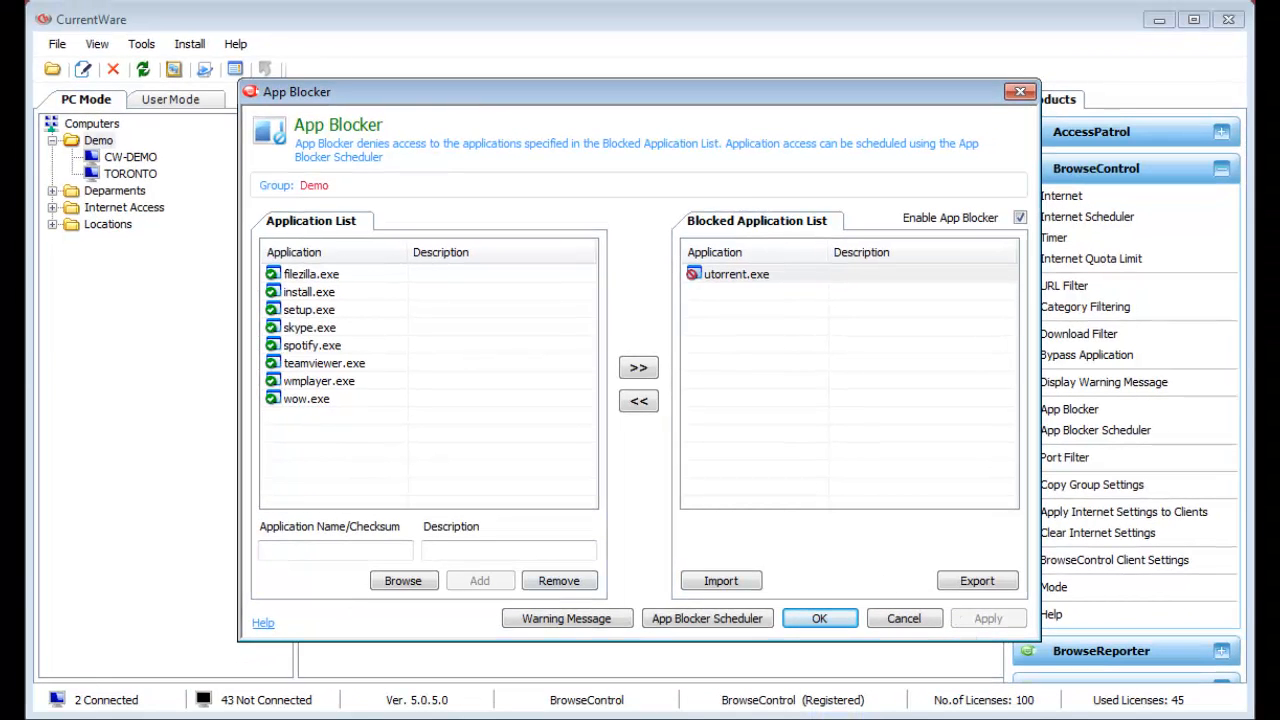
key(super)
key(Return)
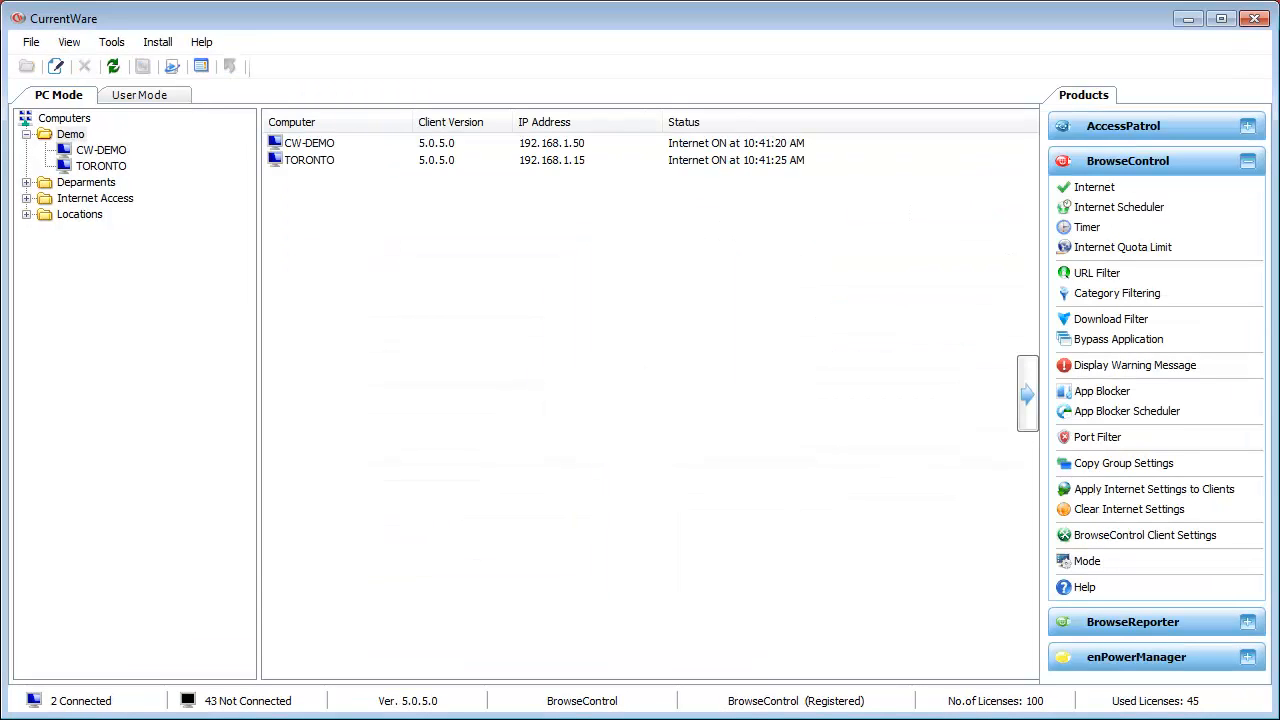
Add FTP port 21 with the Blocked filter type to the Demo group's Port Filter and apply the change.
click(1175, 442)
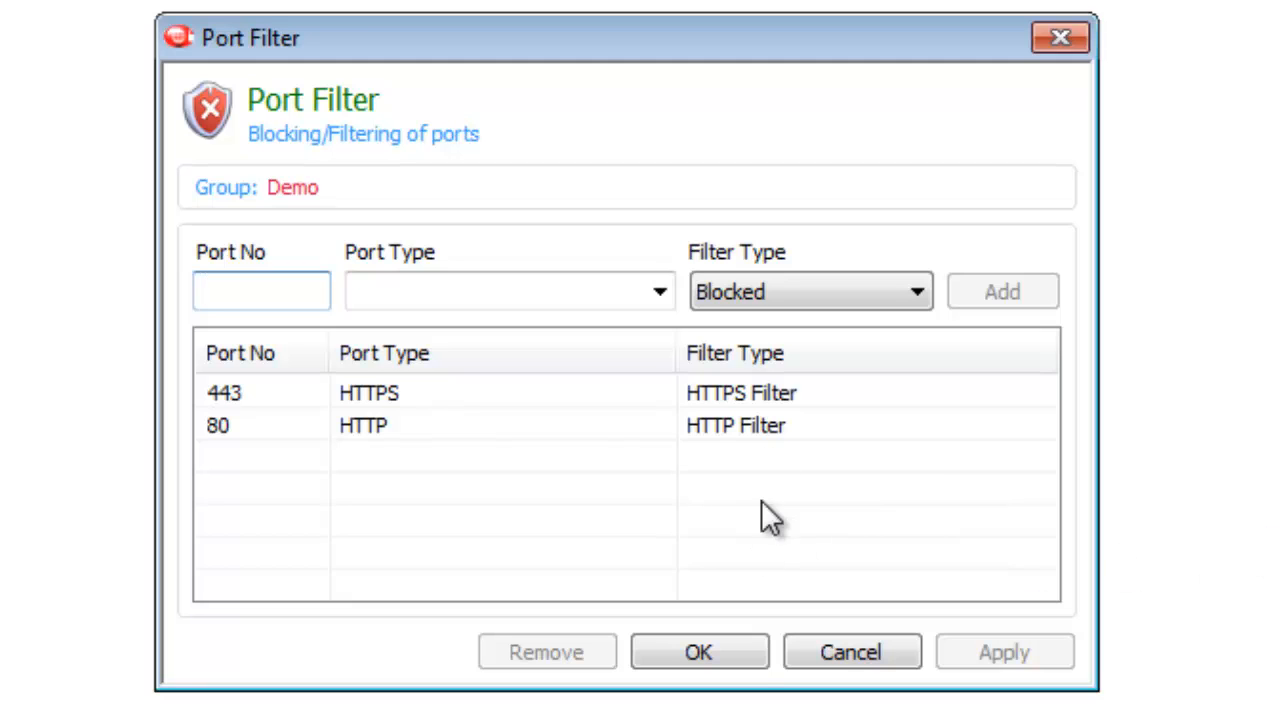
click(666, 284)
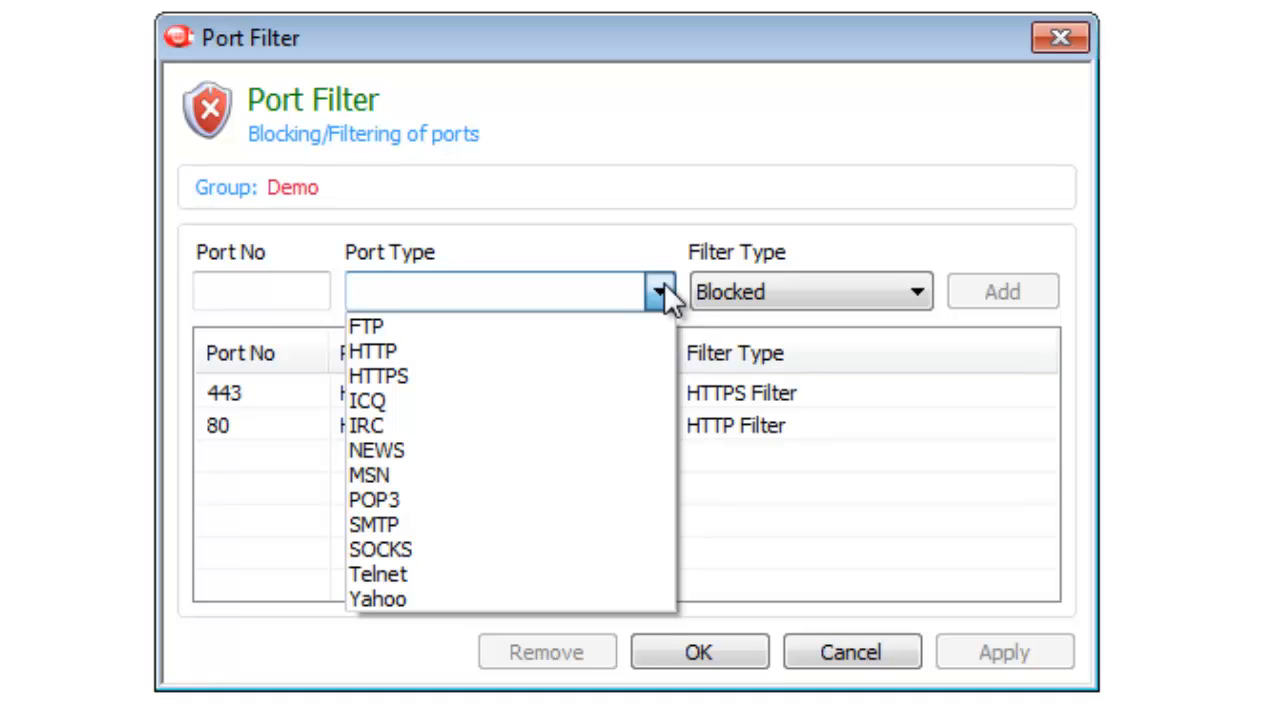
click(615, 326)
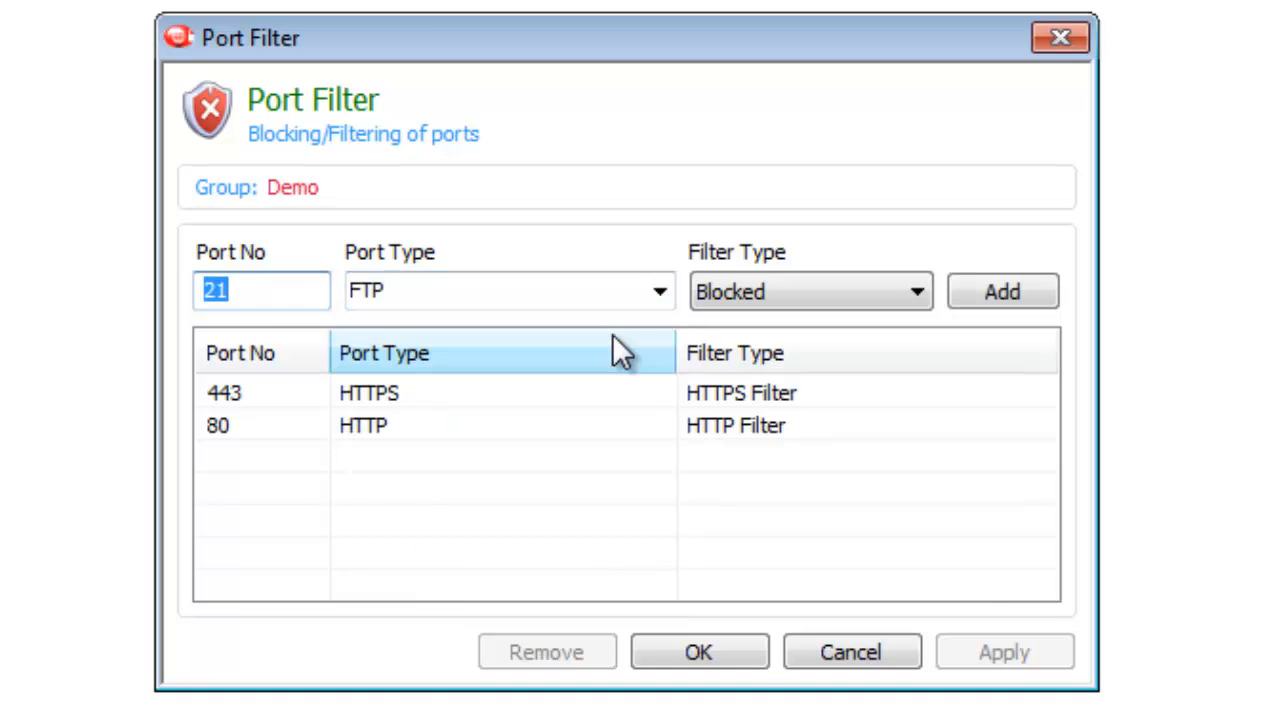
click(779, 292)
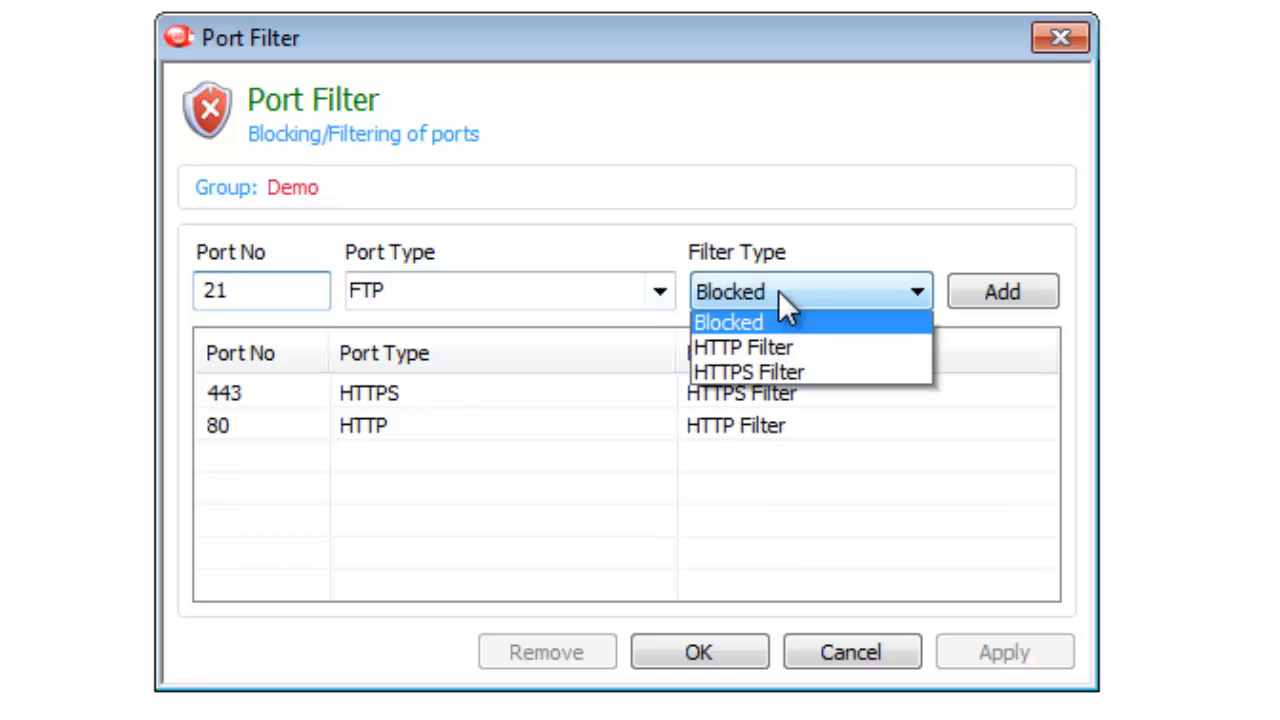
click(778, 292)
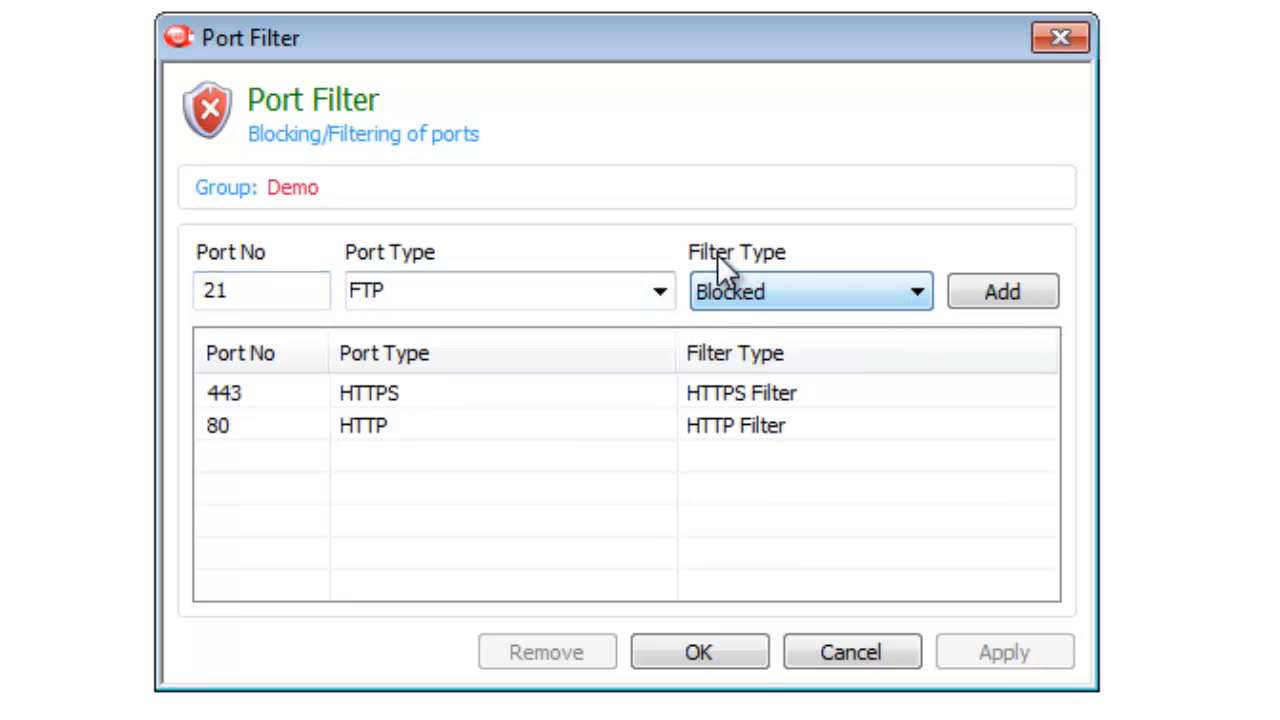
click(995, 299)
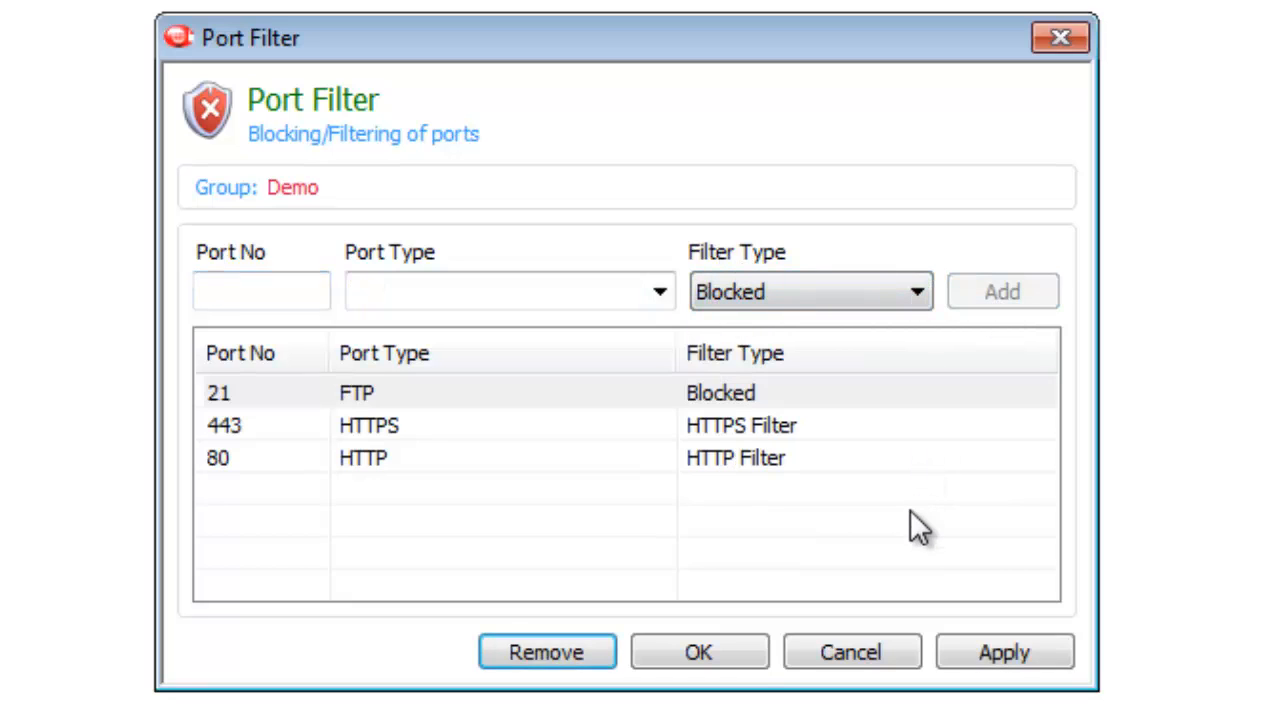
click(1035, 664)
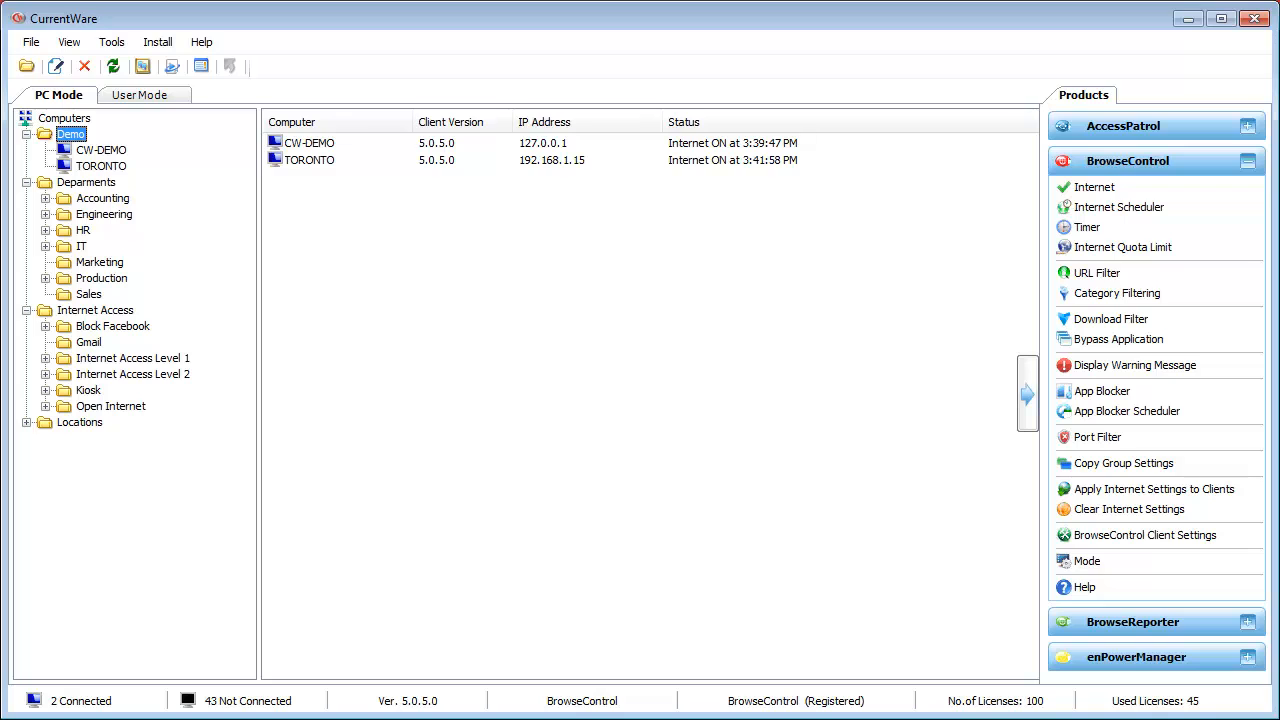
Review the BrowseControl Client Settings that apply when the CurrentWare Server is unavailable, and close them without changes.
click(1160, 540)
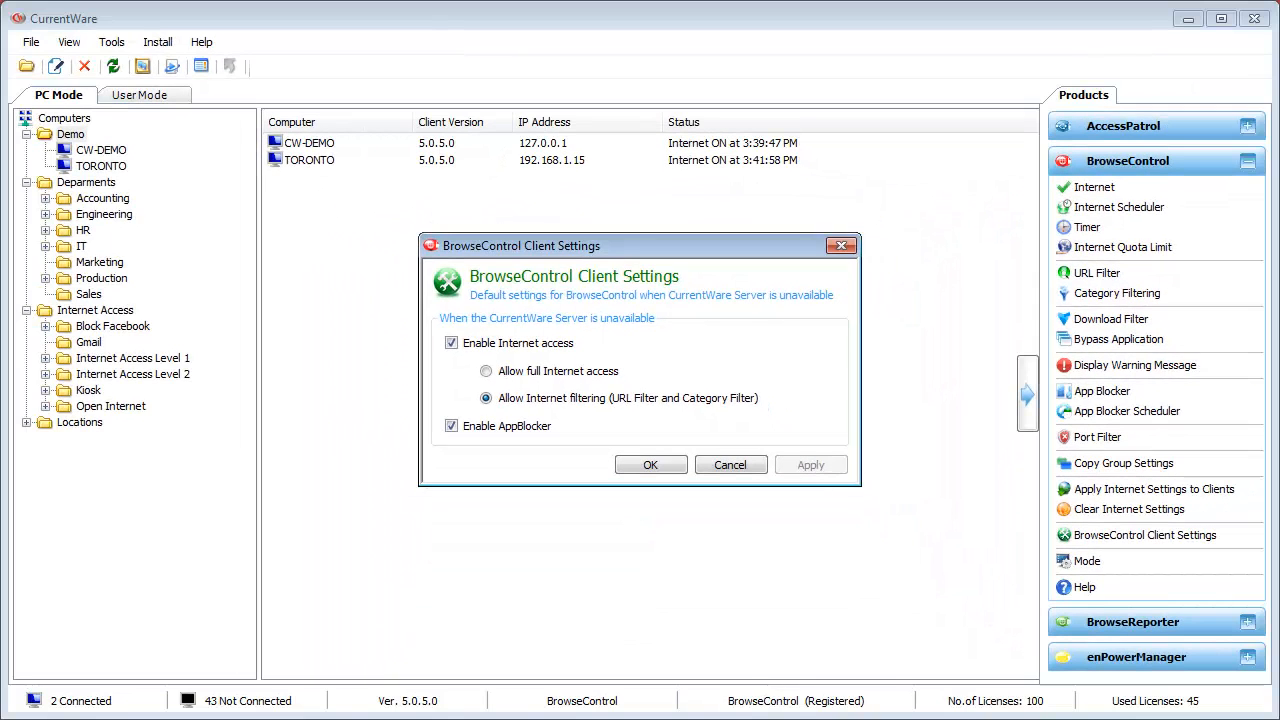
key(Escape)
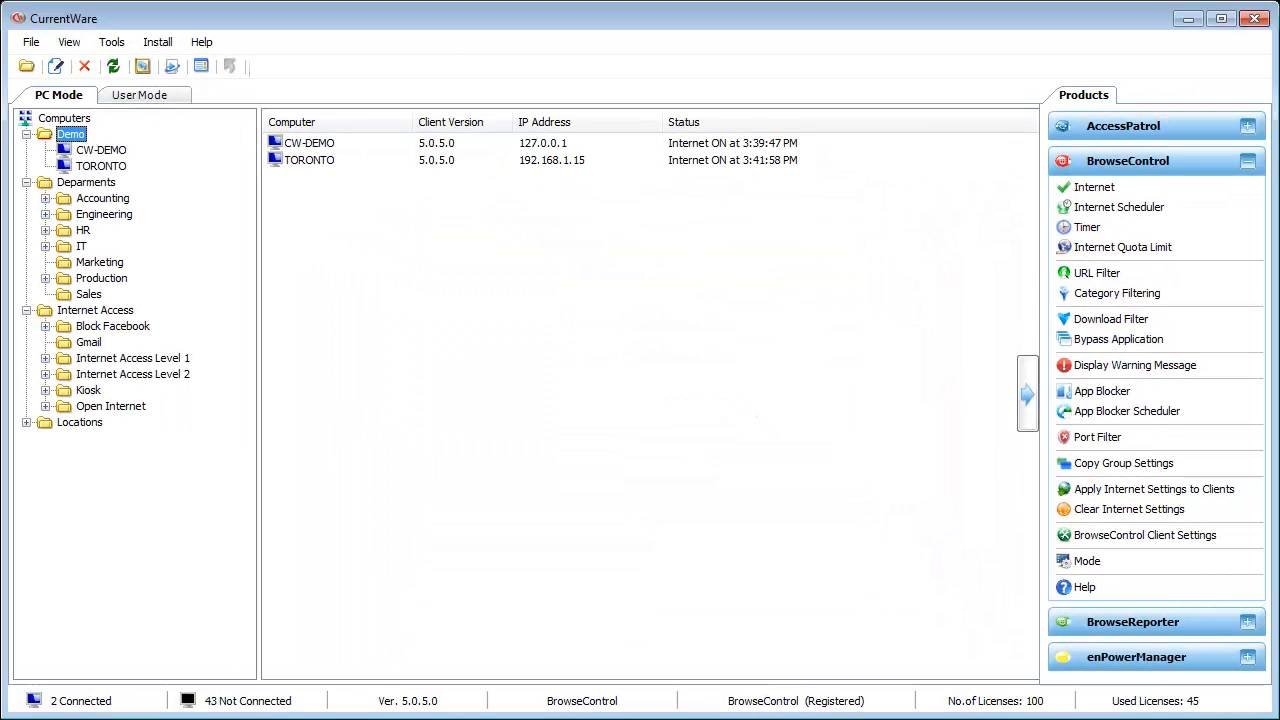